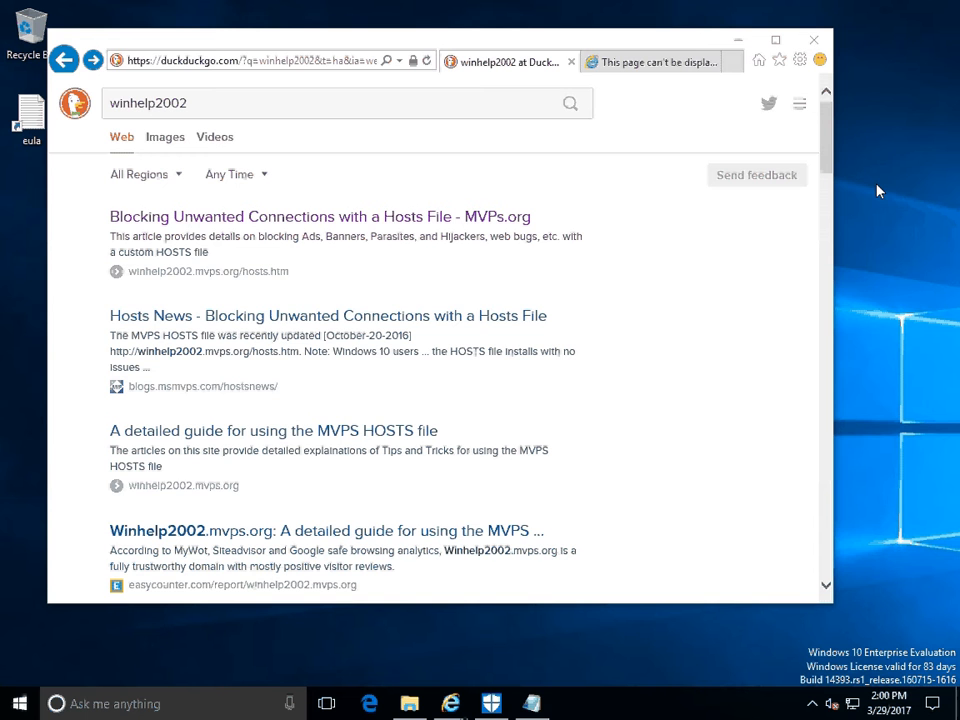
# Open the MVPs.org hosts file article from the search results and go to its tip on updating the HOSTS file in Windows 10/8.
pyautogui.click(426, 44)
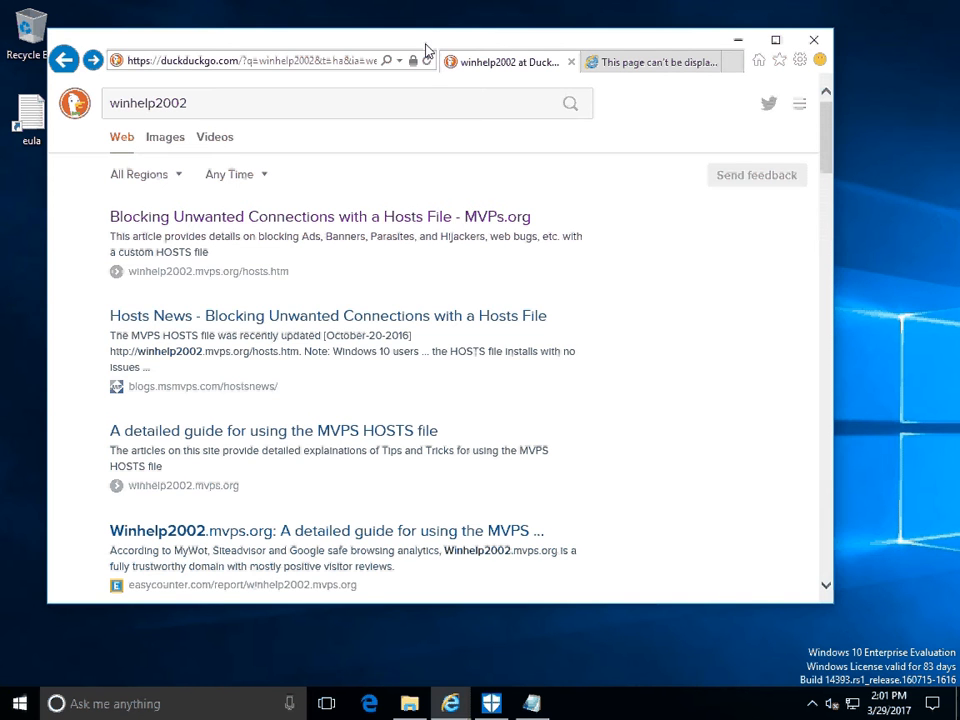
pyautogui.moveTo(426, 48); pyautogui.dragTo(434, 48)
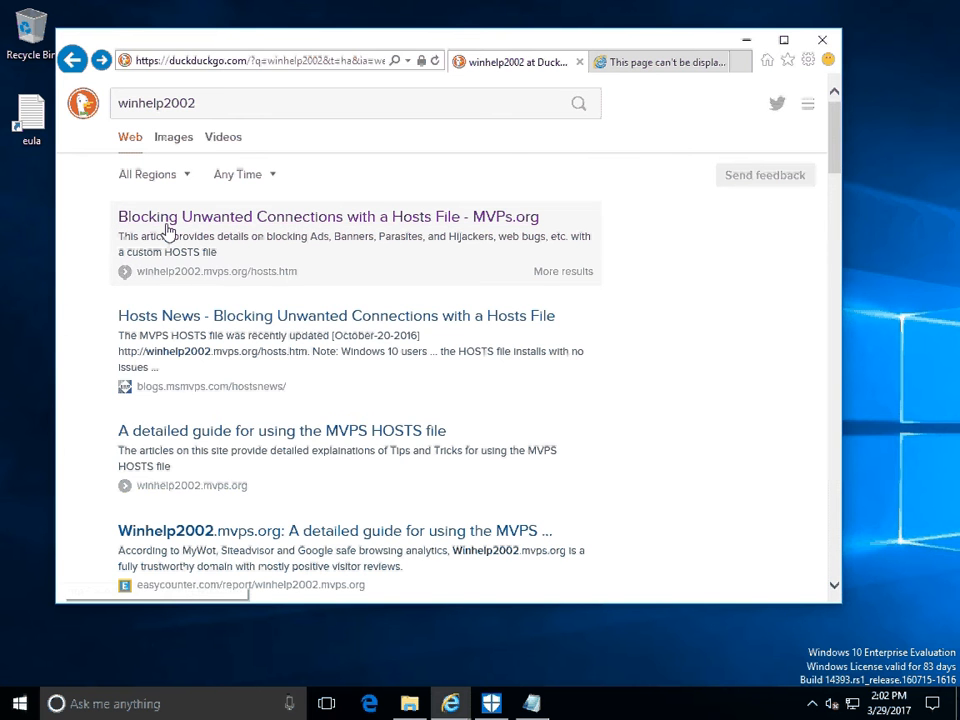
pyautogui.click(288, 218)
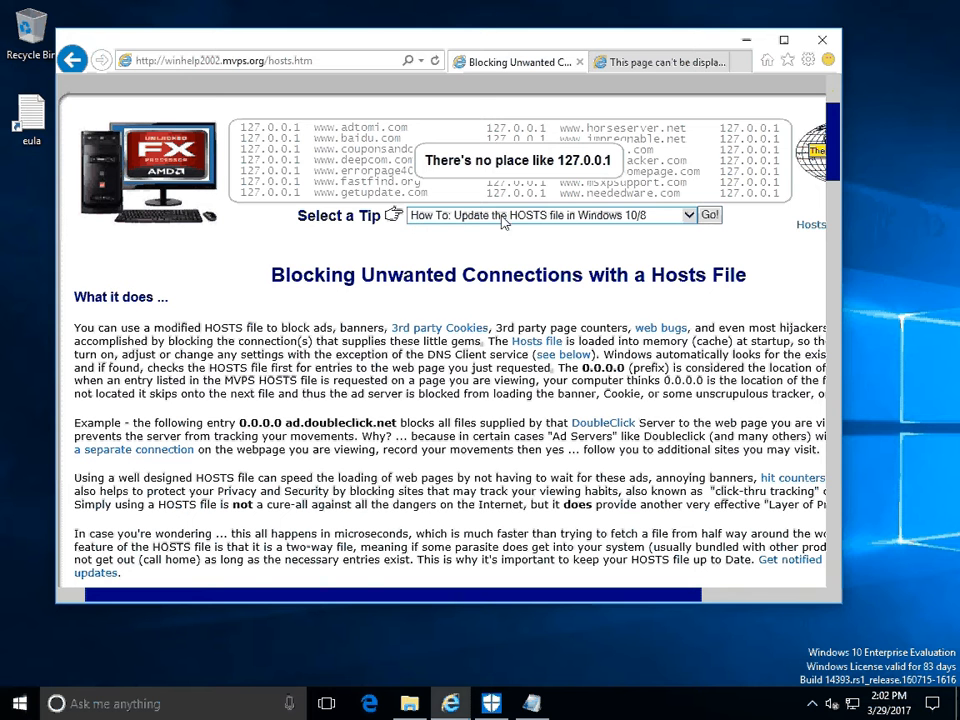
pyautogui.click(714, 220)
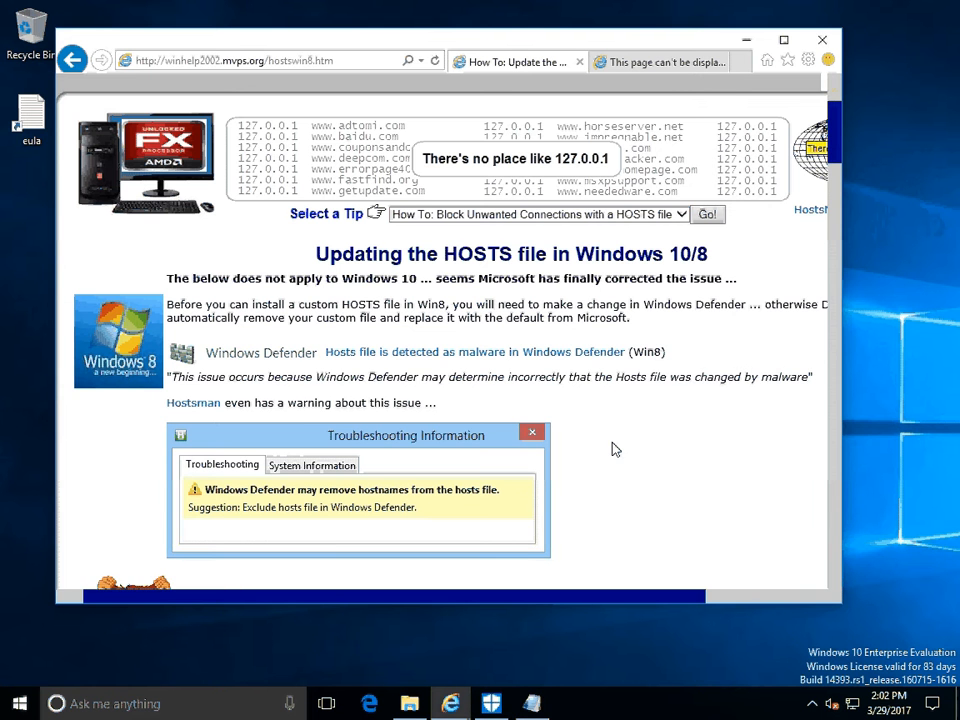
# Download hosts.zip from the page's Next step section into the Downloads folder, replacing the existing copy.
pyautogui.scroll(-3, 615, 449)
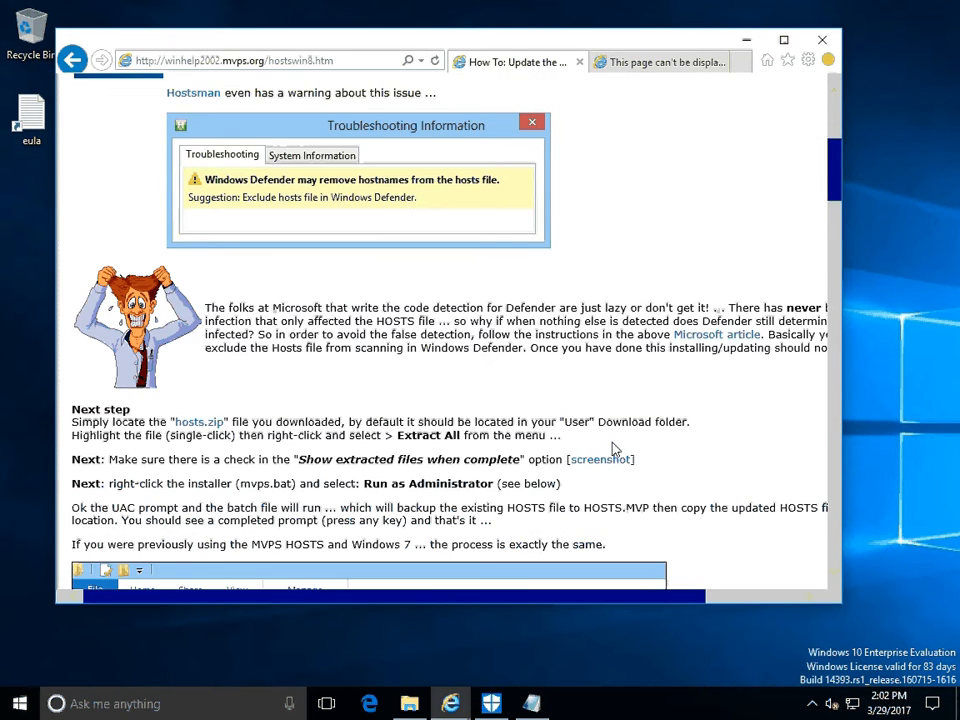
pyautogui.click(192, 429)
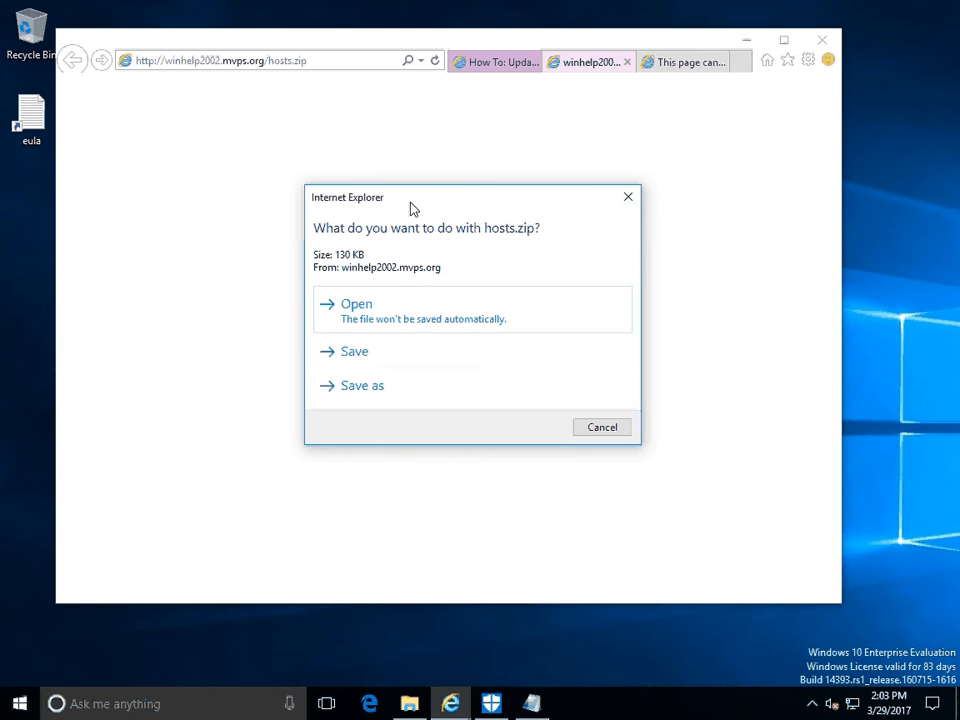
pyautogui.click(367, 396)
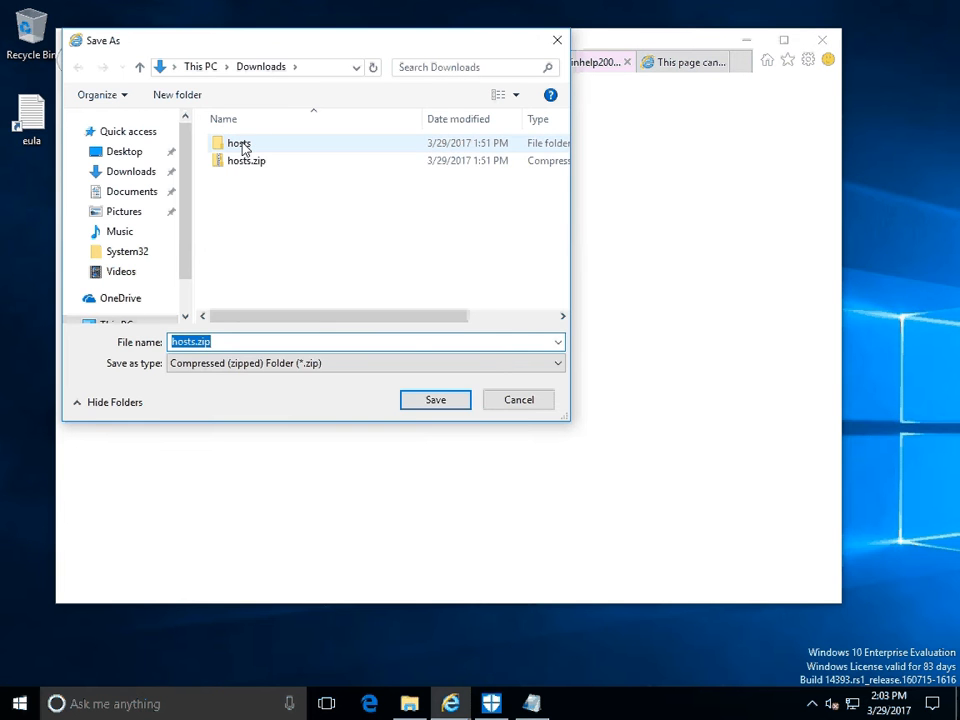
pyautogui.click(452, 410)
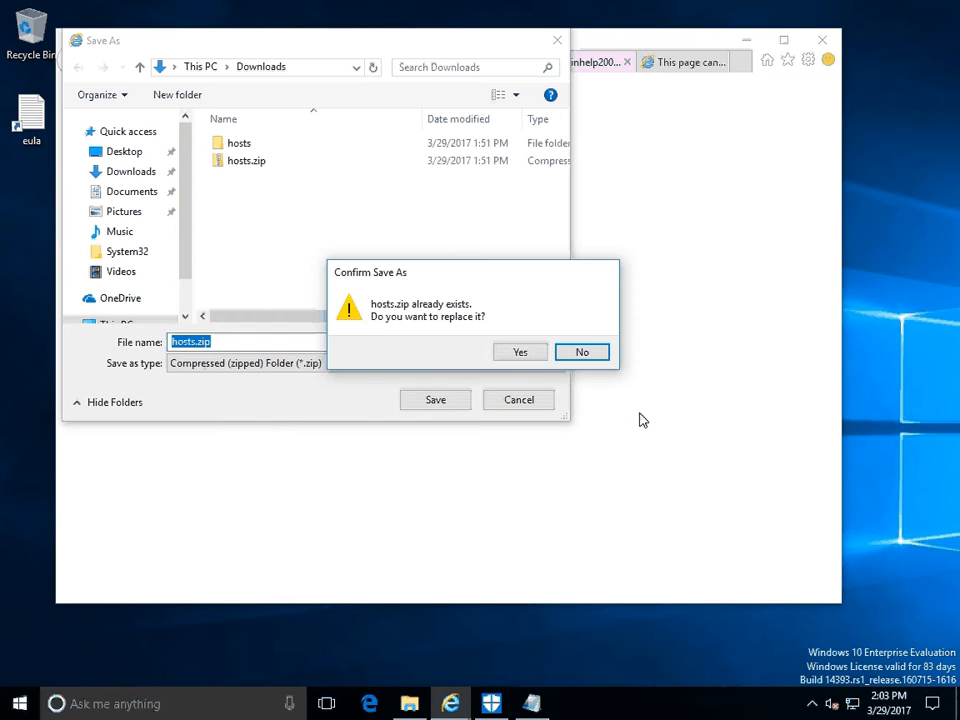
pyautogui.click(520, 353)
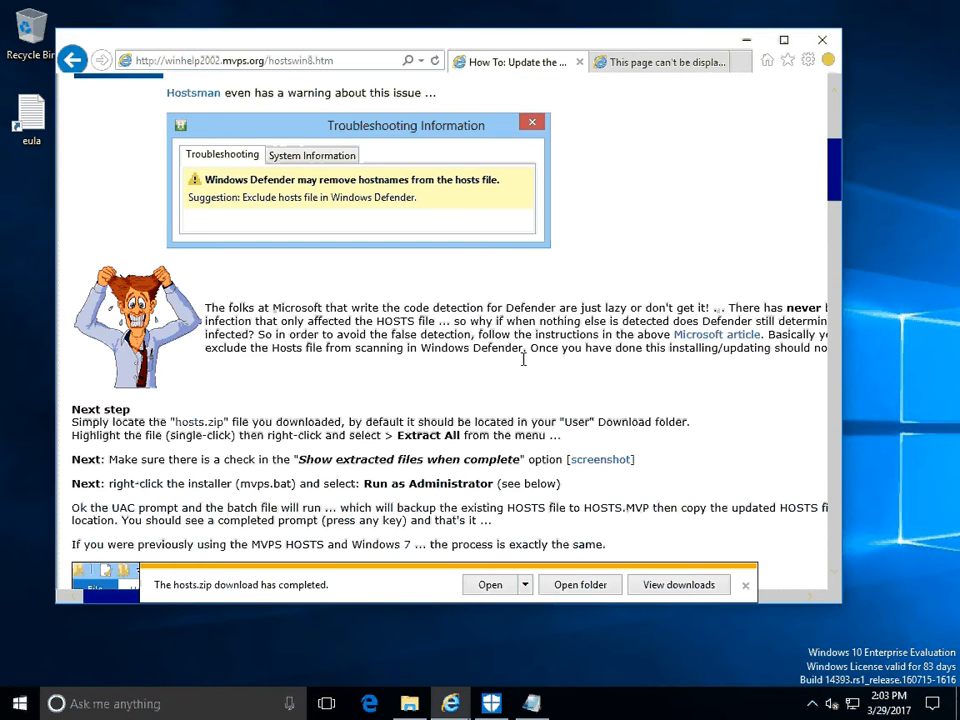
# Show the downloaded file in its folder and open the extracted hosts folder.
pyautogui.click(572, 591)
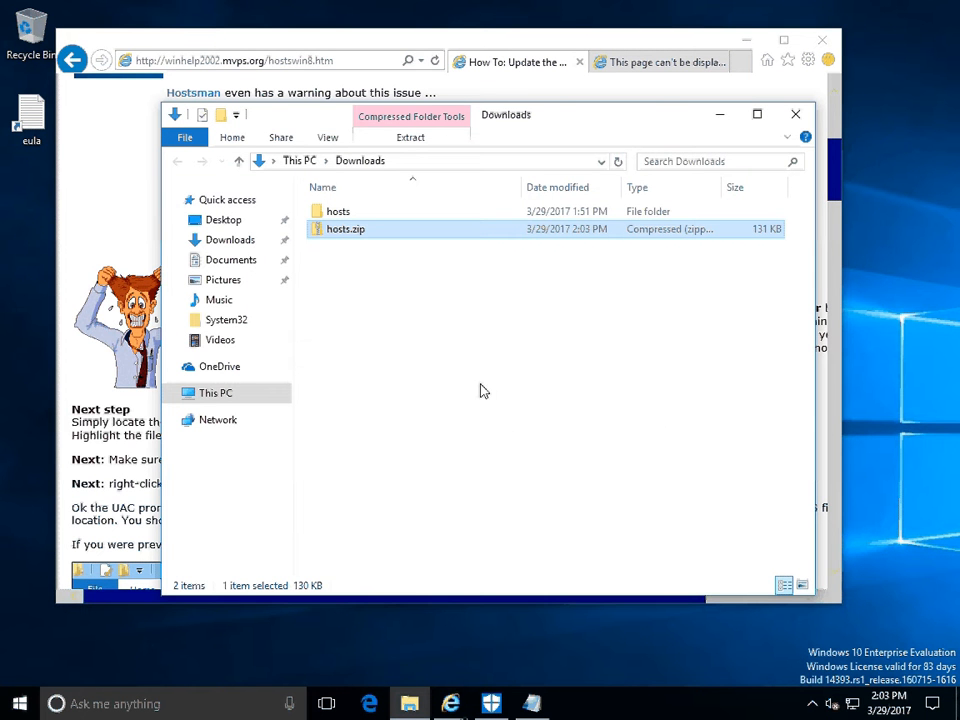
pyautogui.rightClick(348, 239)
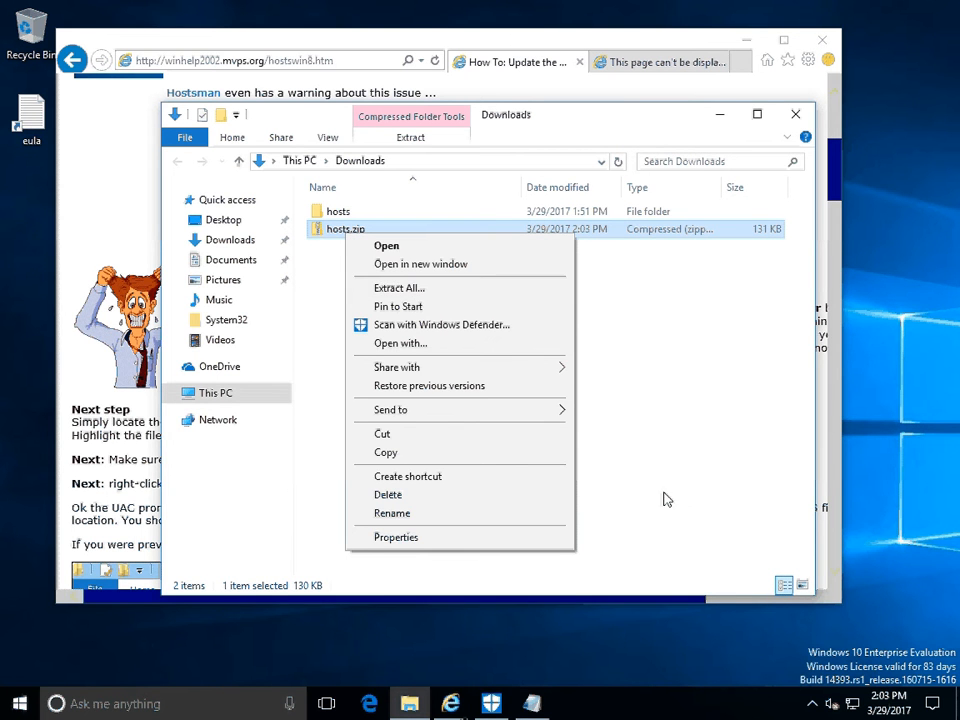
pyautogui.click(658, 457)
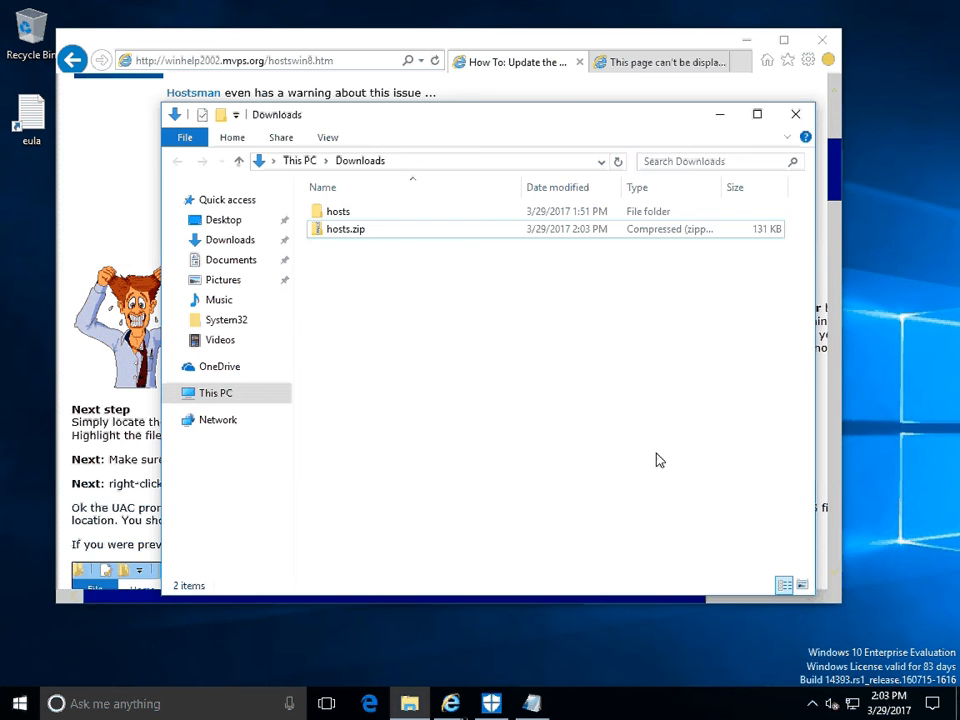
pyautogui.doubleClick(333, 212)
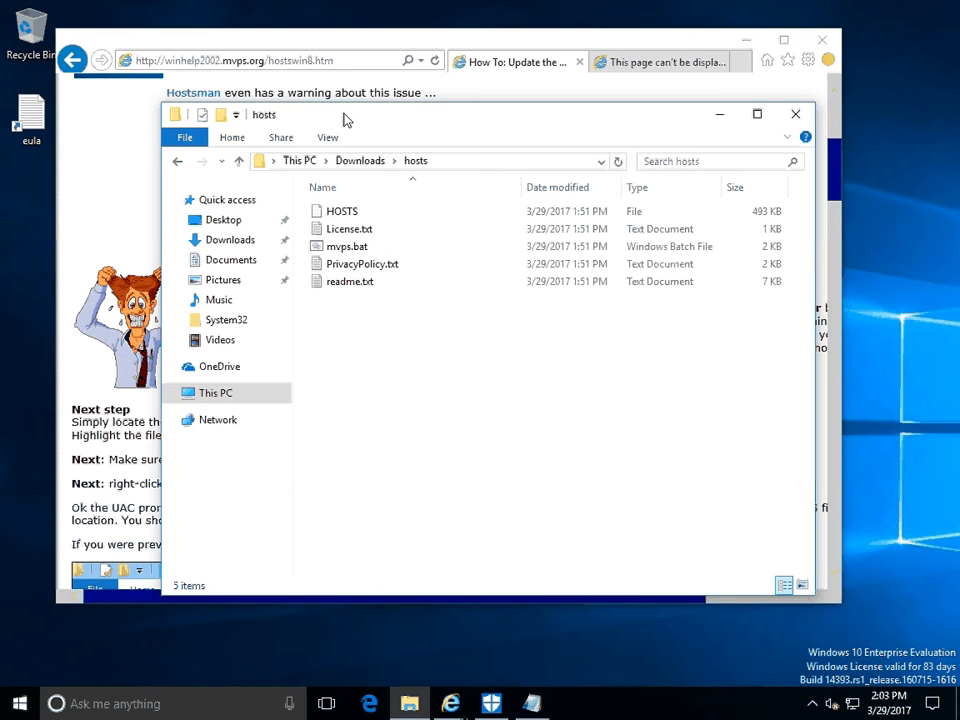
# Move the hosts folder window aside and review the web page's instructions for running the mvps.bat installer.
pyautogui.moveTo(345, 120); pyautogui.dragTo(390, 177)
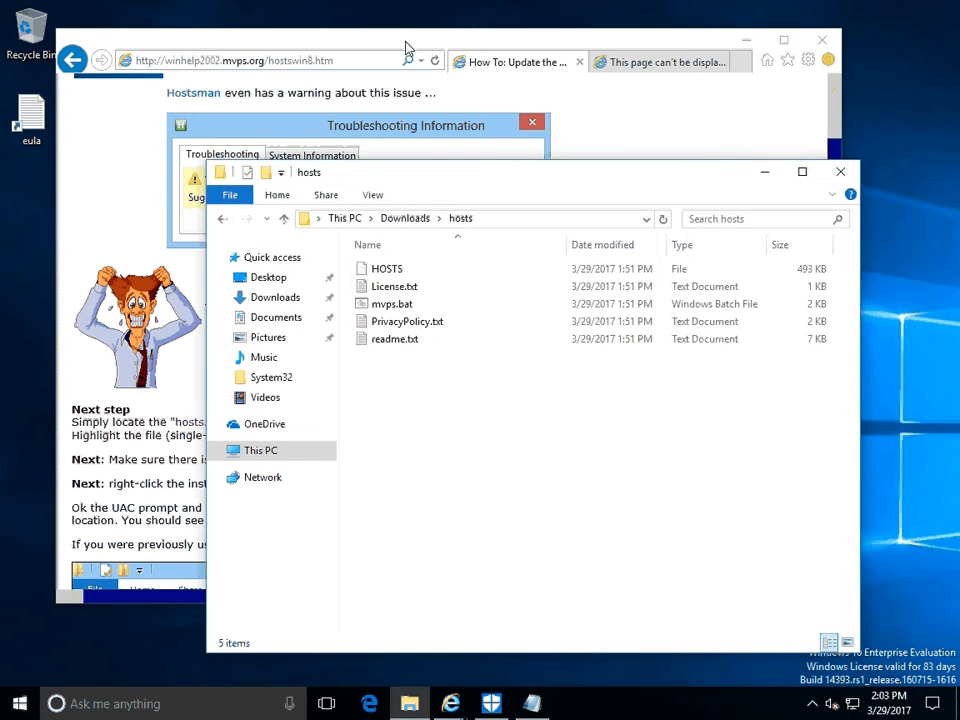
pyautogui.click(407, 48)
pyautogui.scroll(-3, 491, 404)
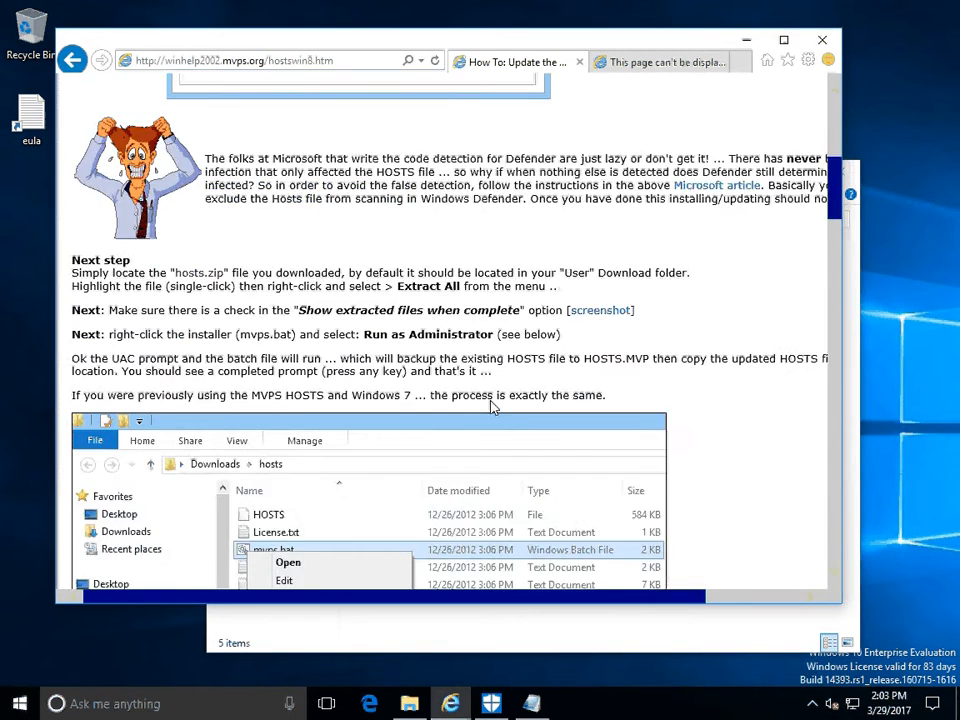
pyautogui.scroll(-10, 491, 405)
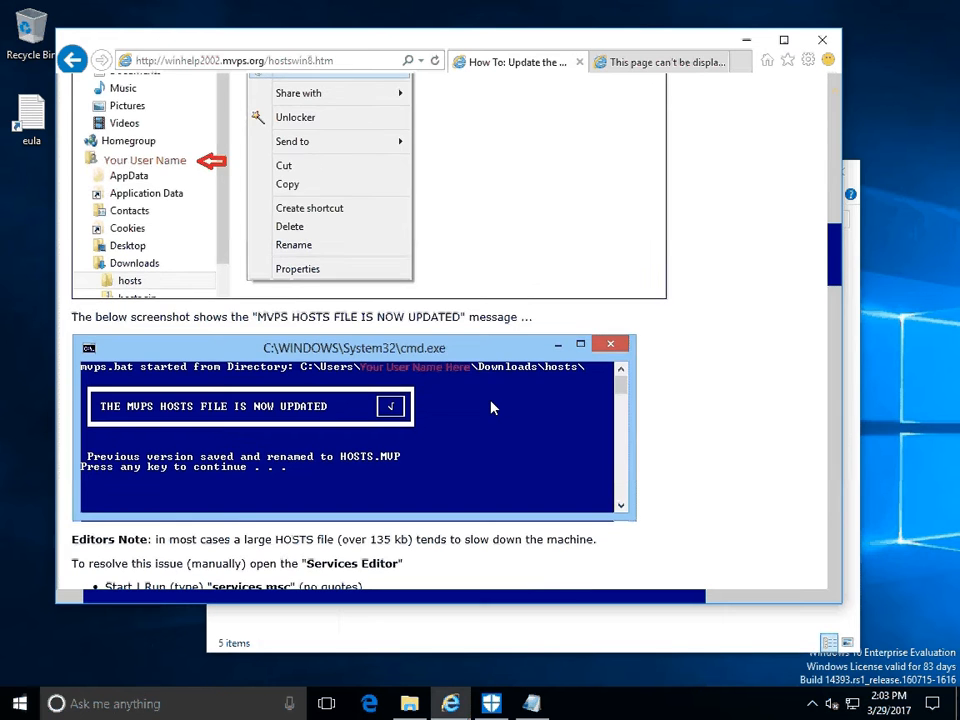
pyautogui.scroll(4, 491, 406)
pyautogui.scroll(-4, 491, 406)
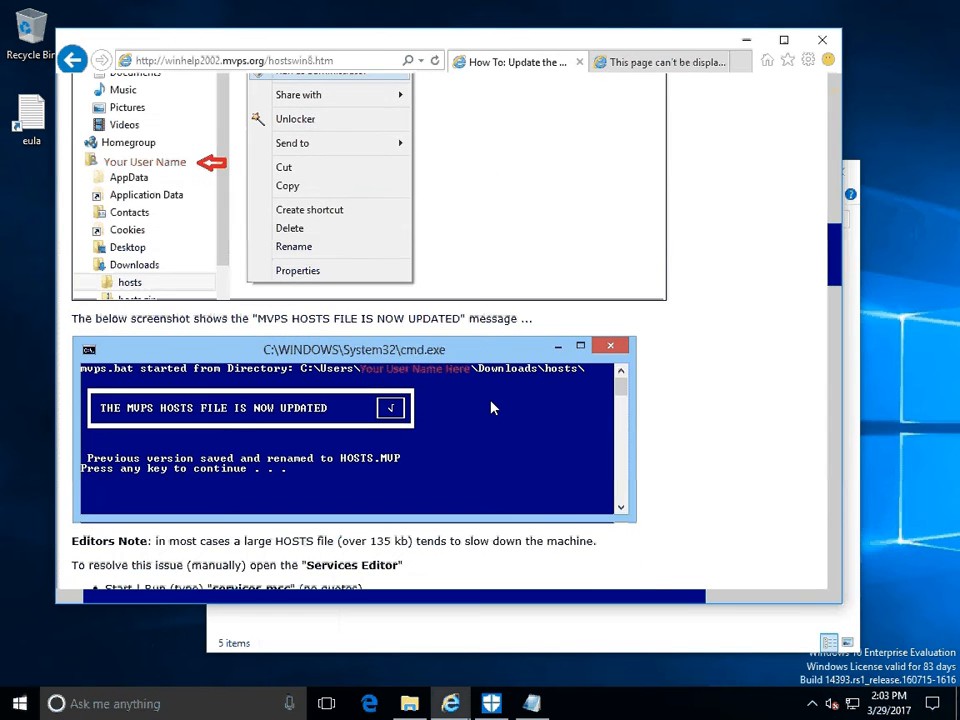
pyautogui.scroll(1, 435, 306)
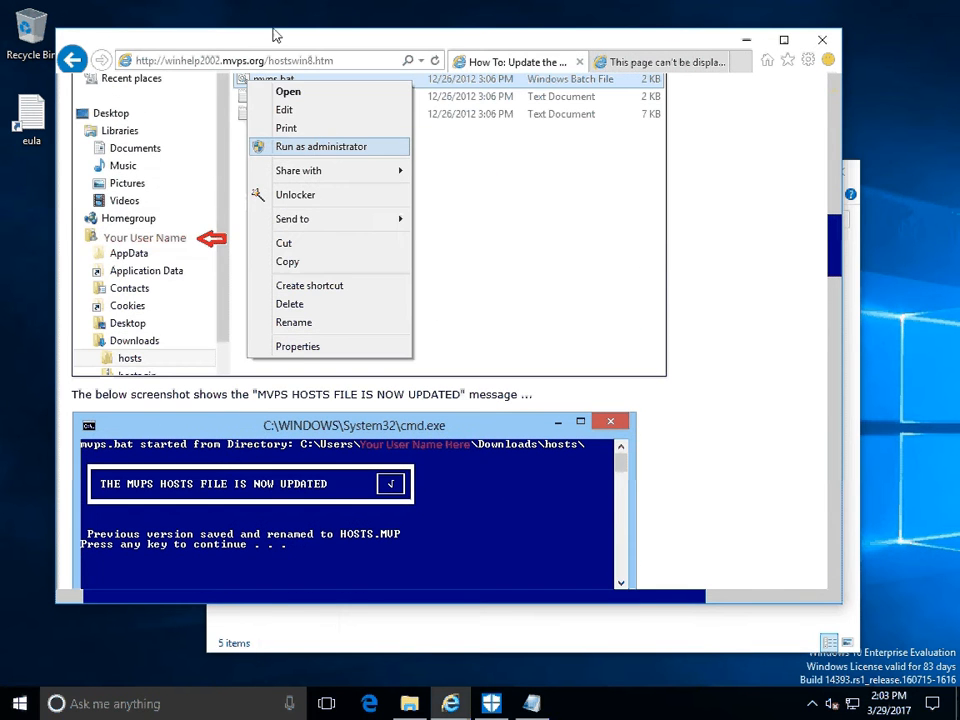
# Run mvps.bat from the hosts folder as administrator, allow it to make changes, and dismiss its completion prompt.
pyautogui.click(701, 634)
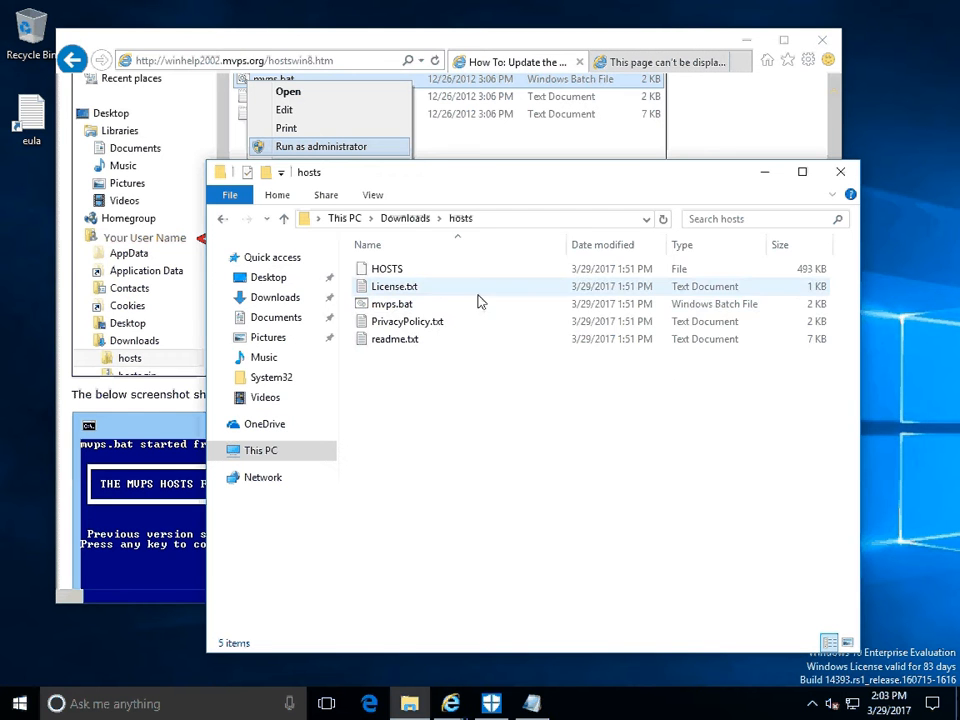
pyautogui.rightClick(392, 312)
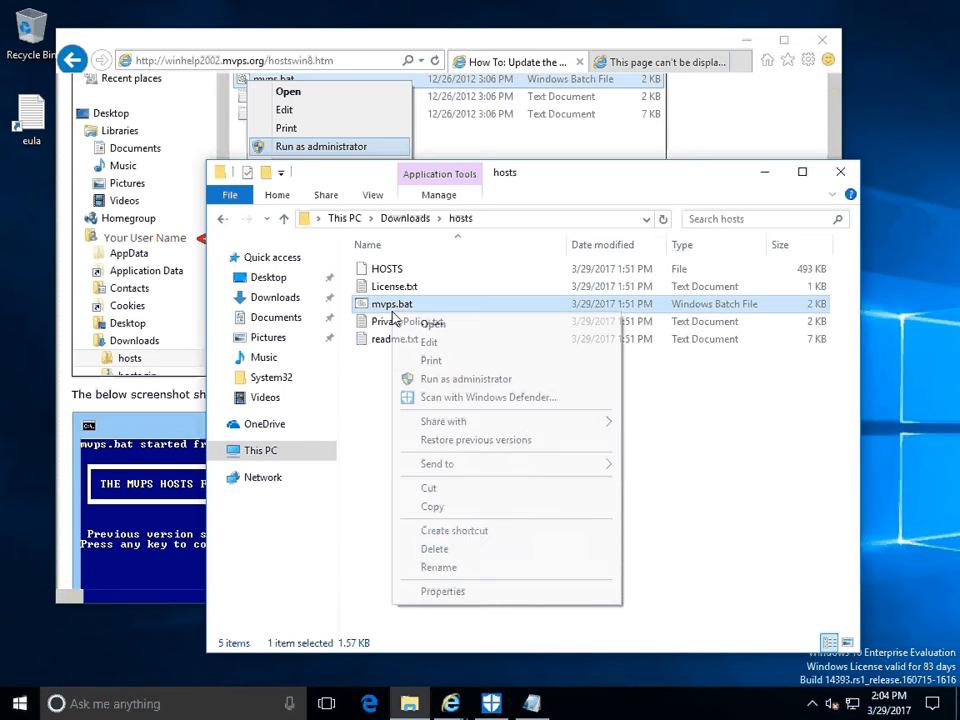
pyautogui.click(443, 380)
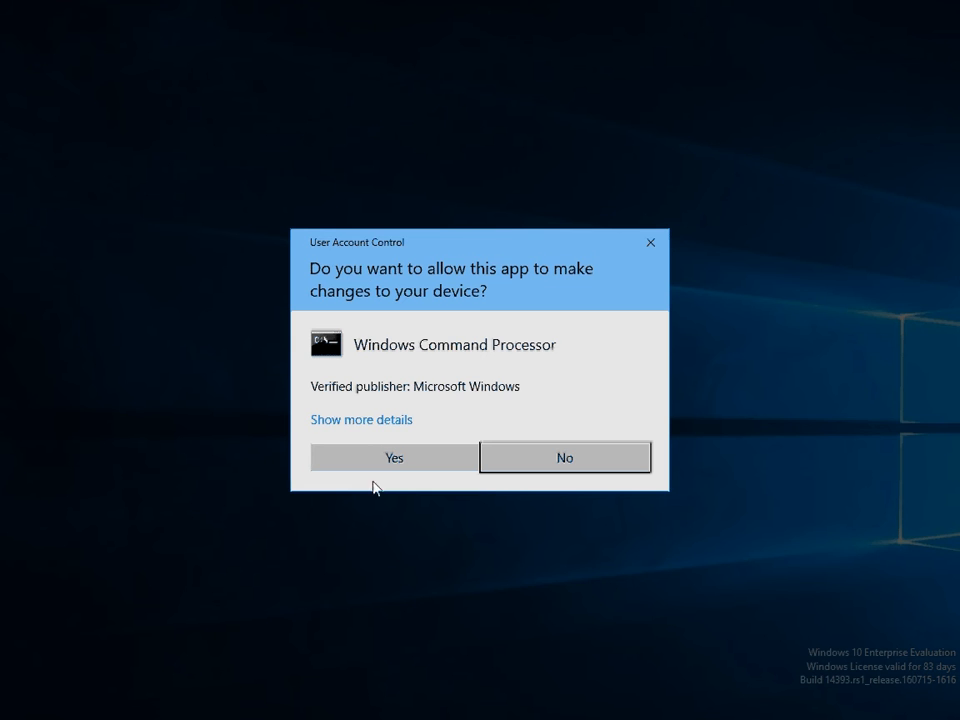
pyautogui.click(376, 457)
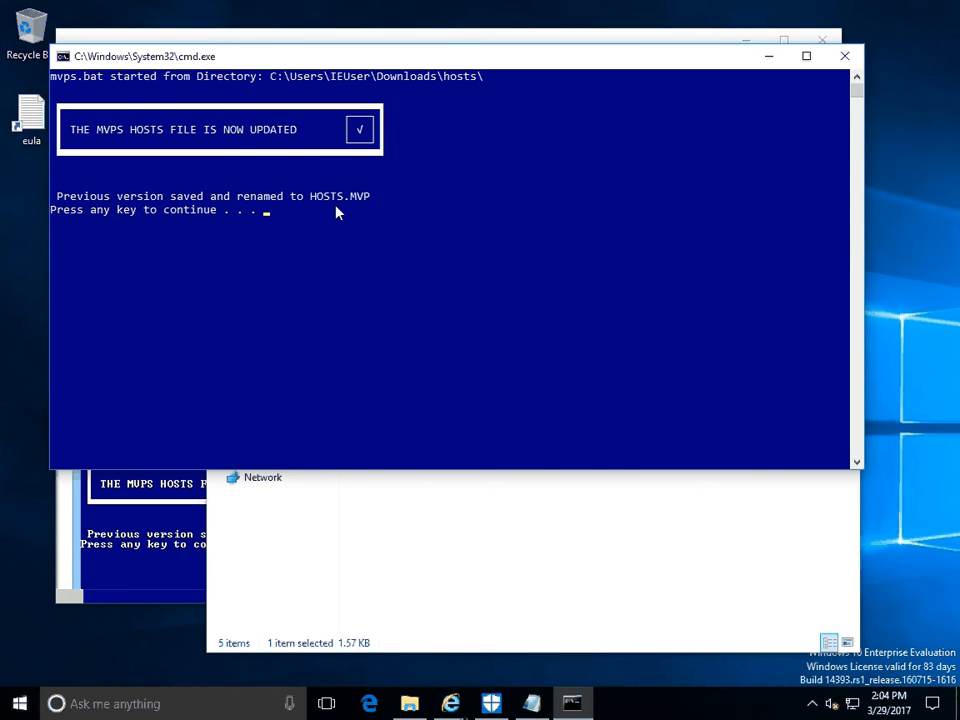
pyautogui.press('Return')
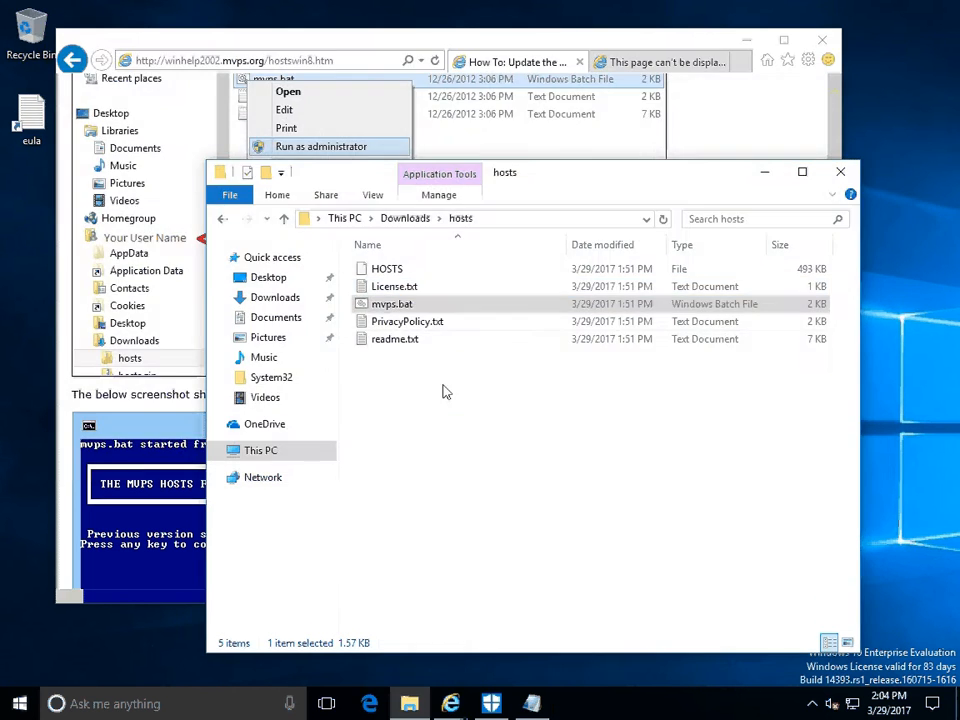
pyautogui.click(463, 456)
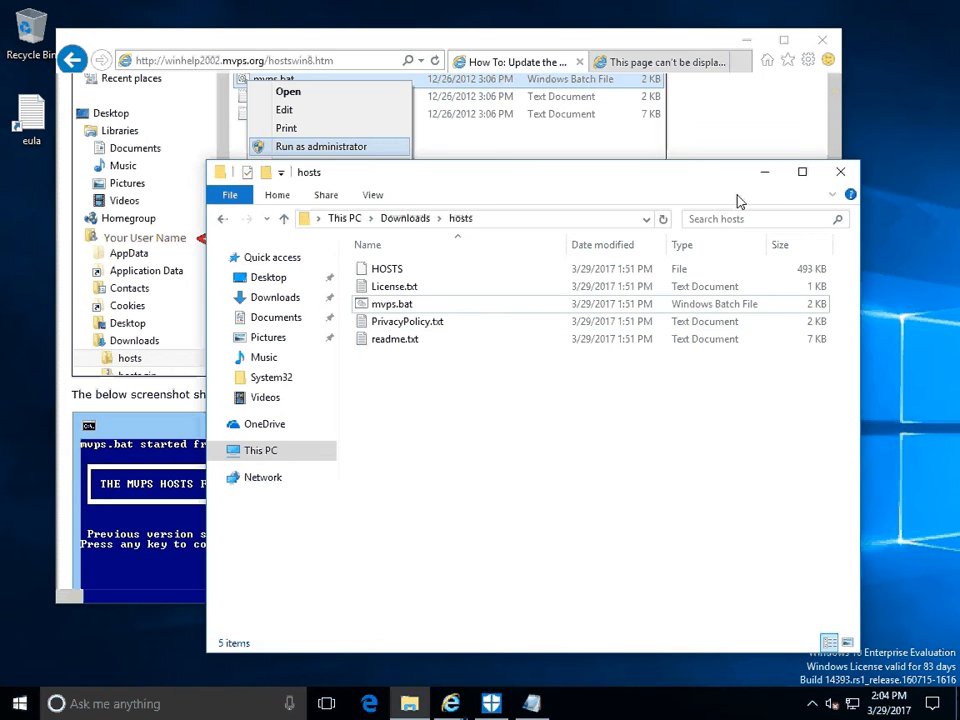
# Minimize the hosts folder window and examine the page's notes on the DNS Client service, editing the HOSTS file and unblocking it.
pyautogui.click(766, 175)
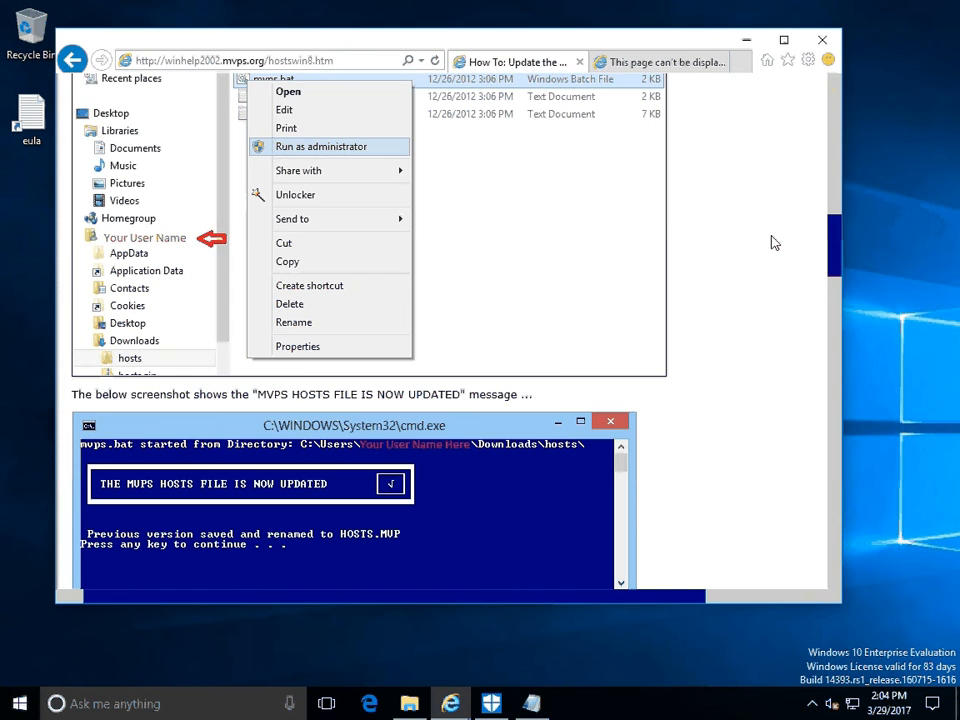
pyautogui.scroll(-3, 772, 242)
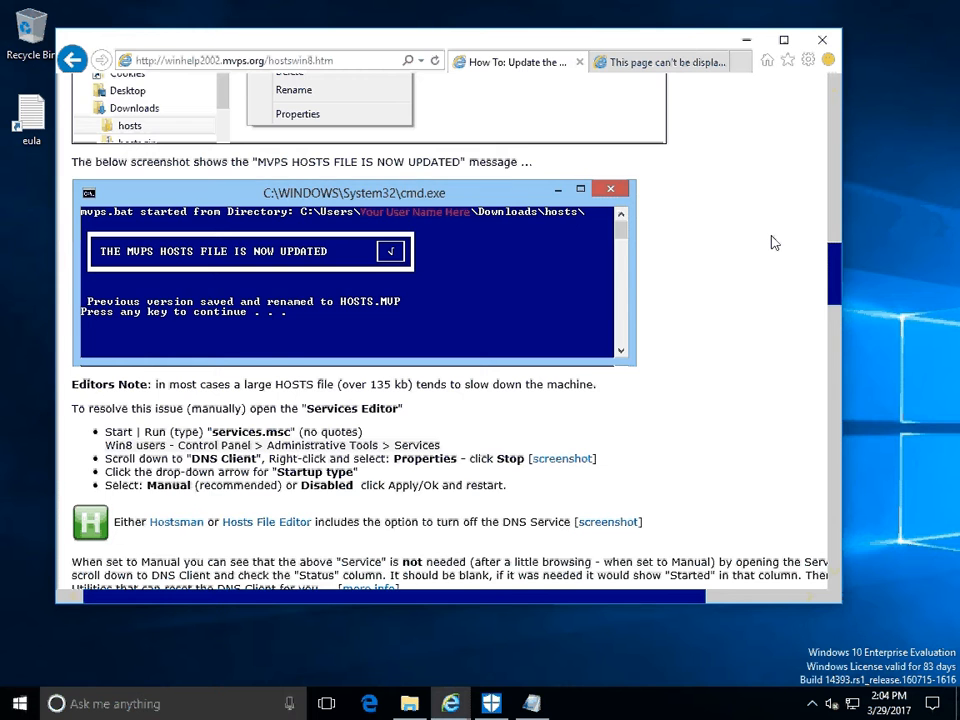
pyautogui.scroll(-2, 772, 242)
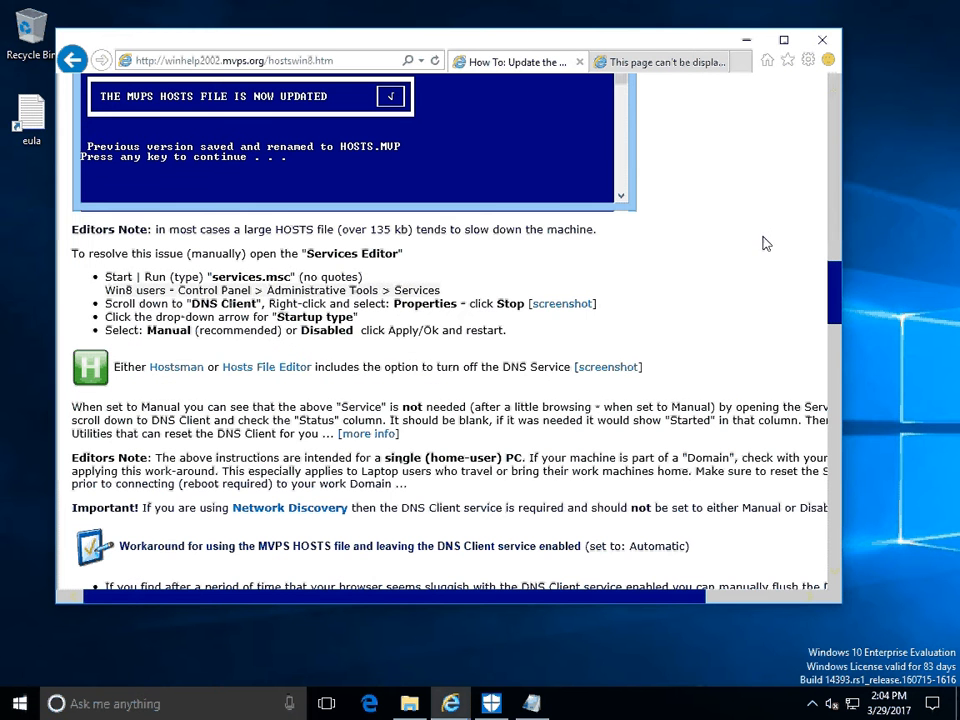
pyautogui.scroll(-3, 756, 294)
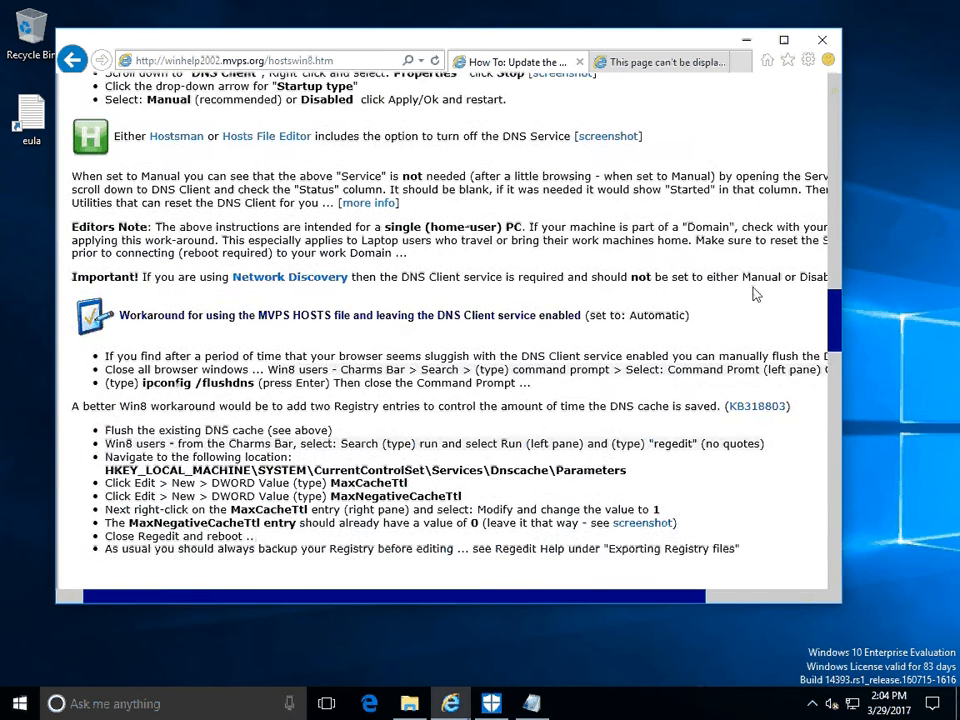
pyautogui.scroll(-2, 756, 294)
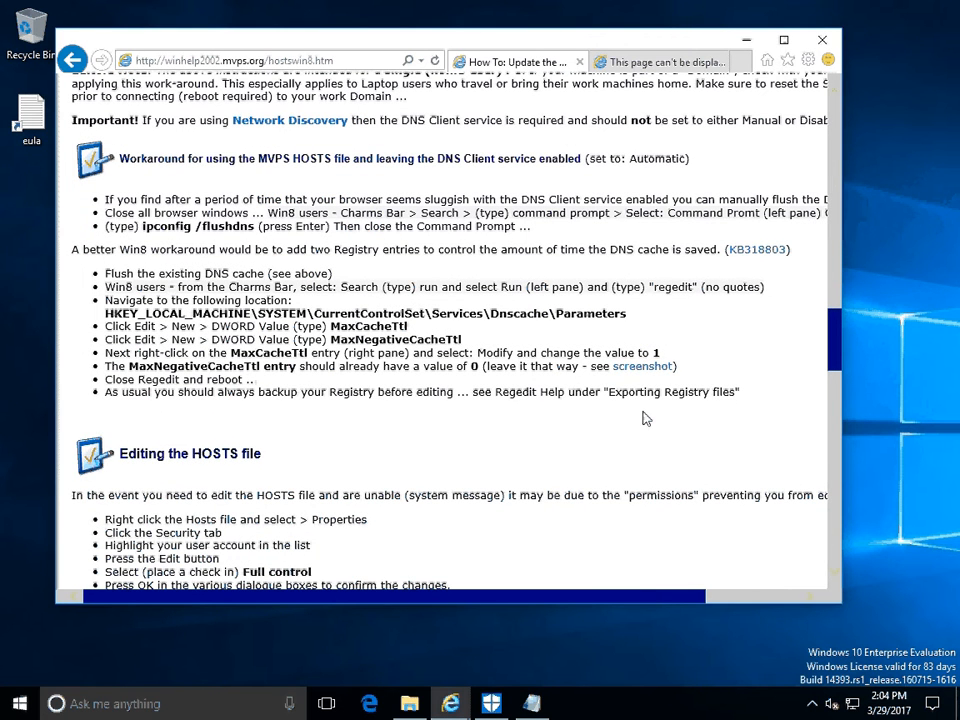
pyautogui.scroll(-3, 645, 418)
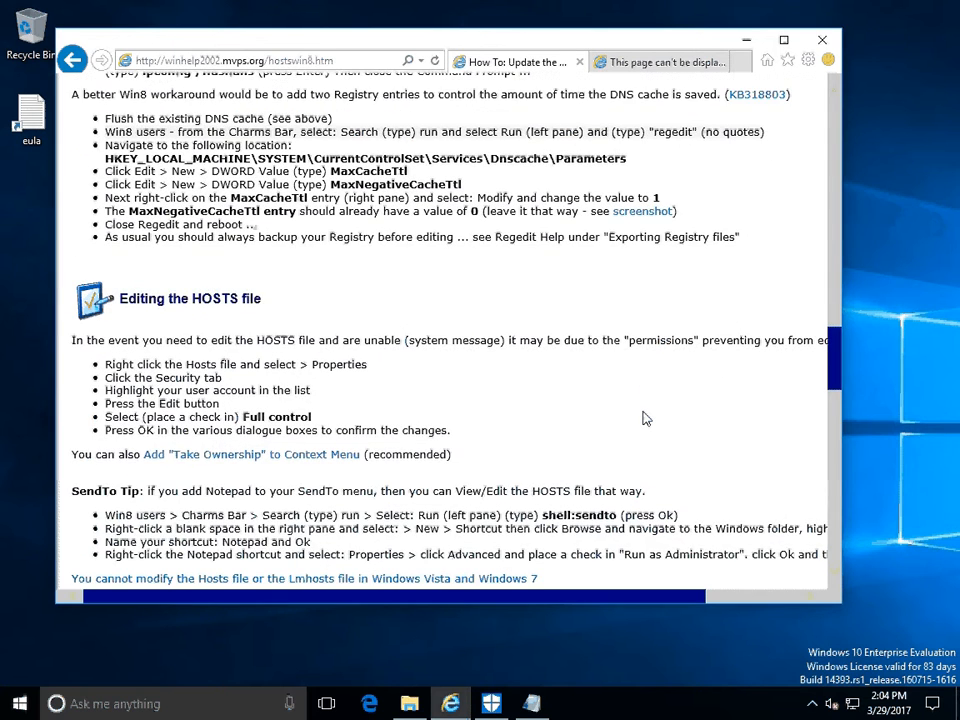
pyautogui.scroll(-3, 645, 418)
pyautogui.scroll(-2, 645, 418)
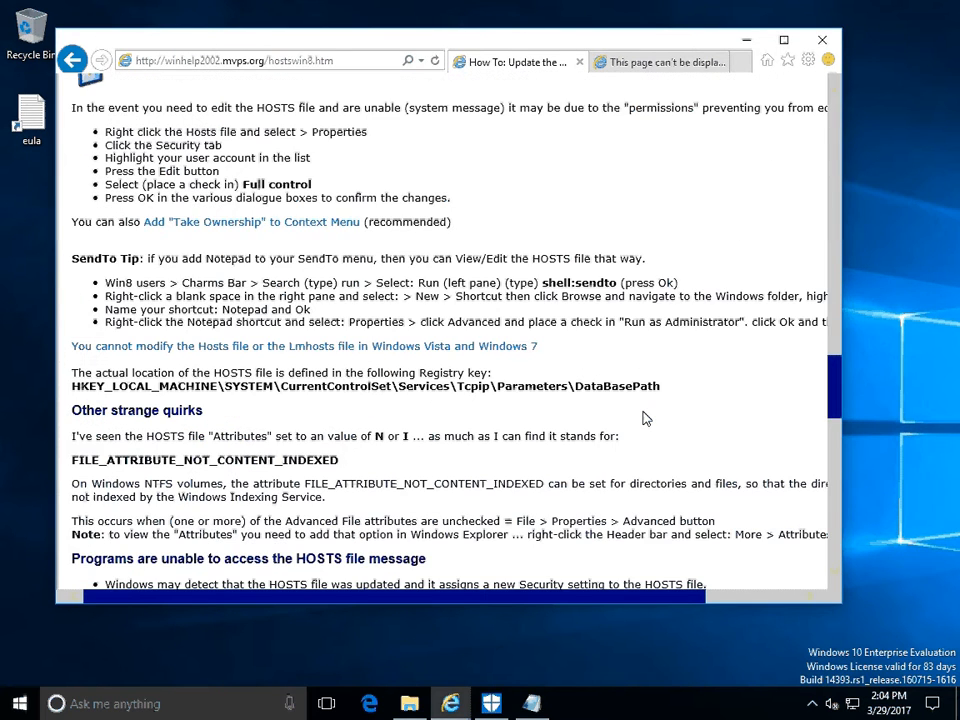
pyautogui.scroll(-5, 645, 418)
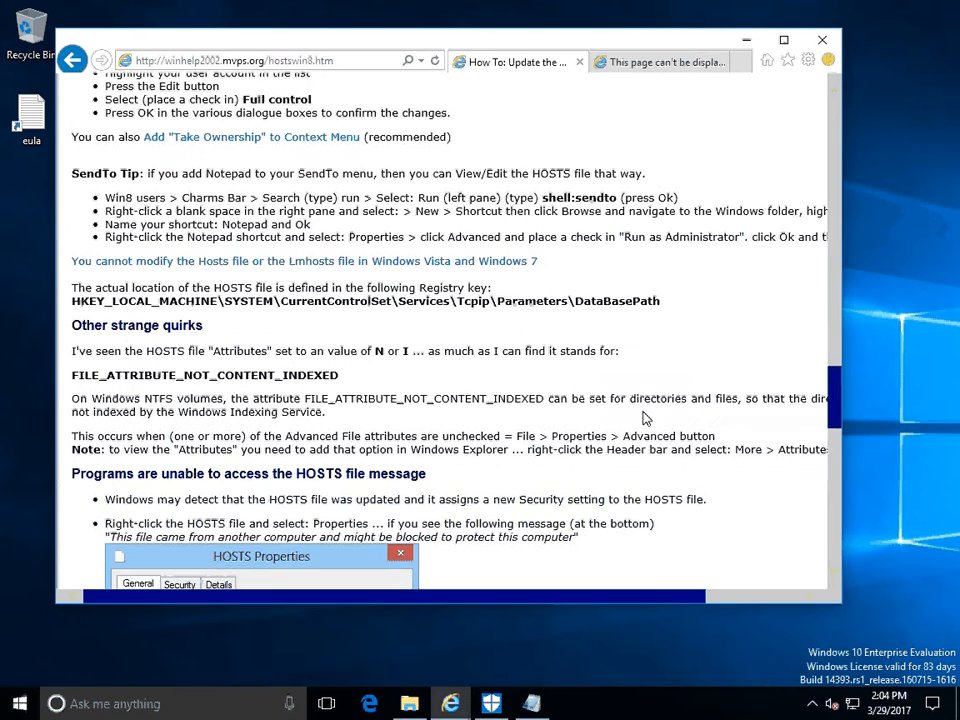
pyautogui.scroll(-3, 645, 418)
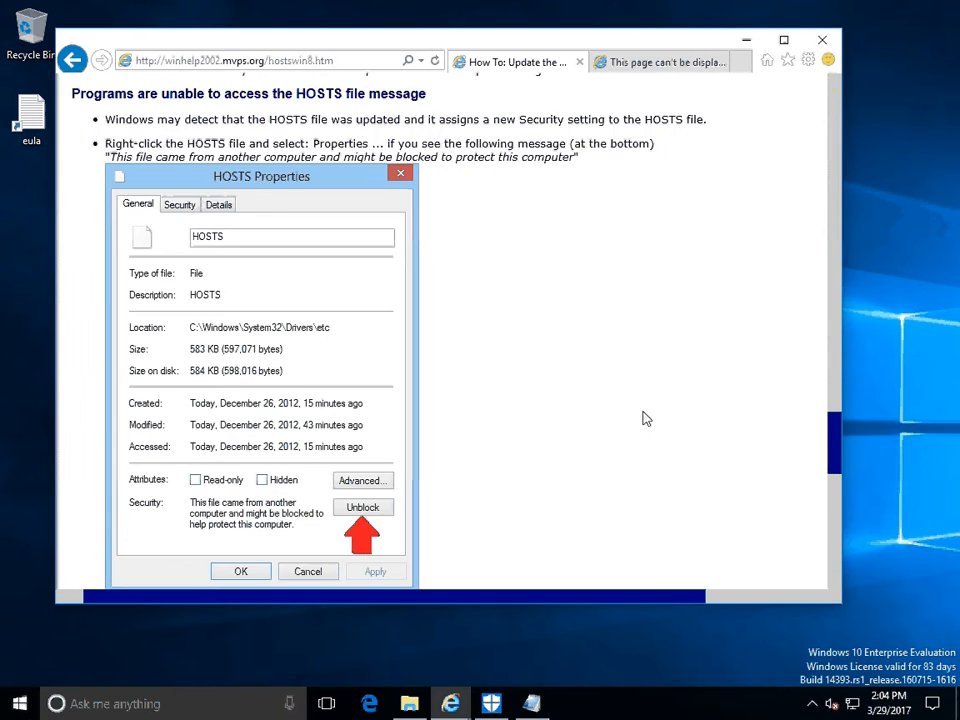
pyautogui.scroll(-3, 645, 418)
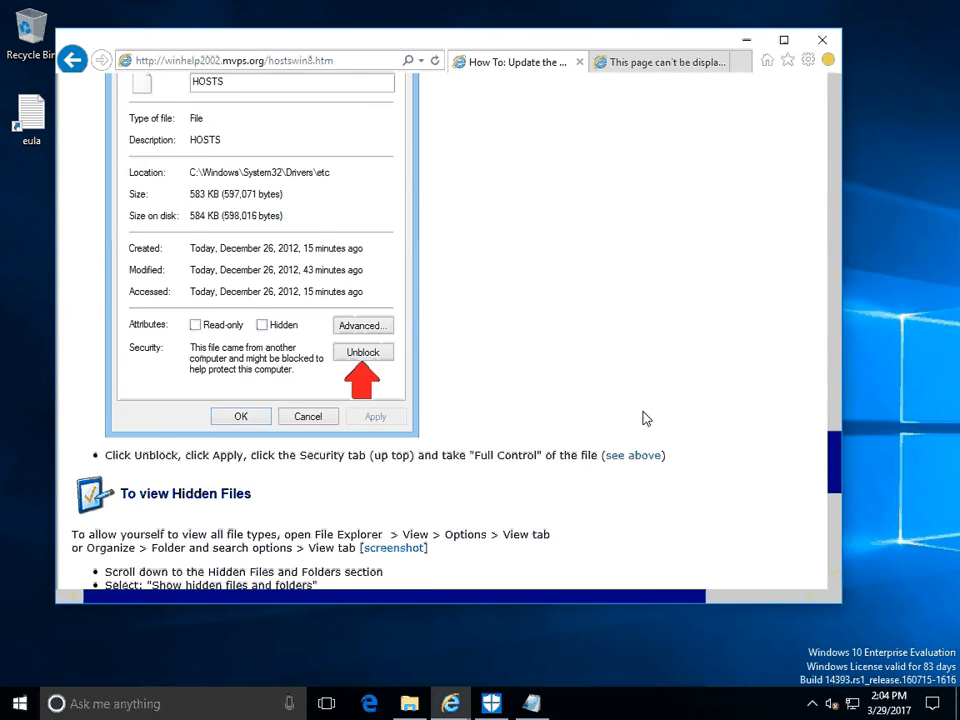
pyautogui.scroll(-4, 645, 418)
pyautogui.scroll(4, 645, 418)
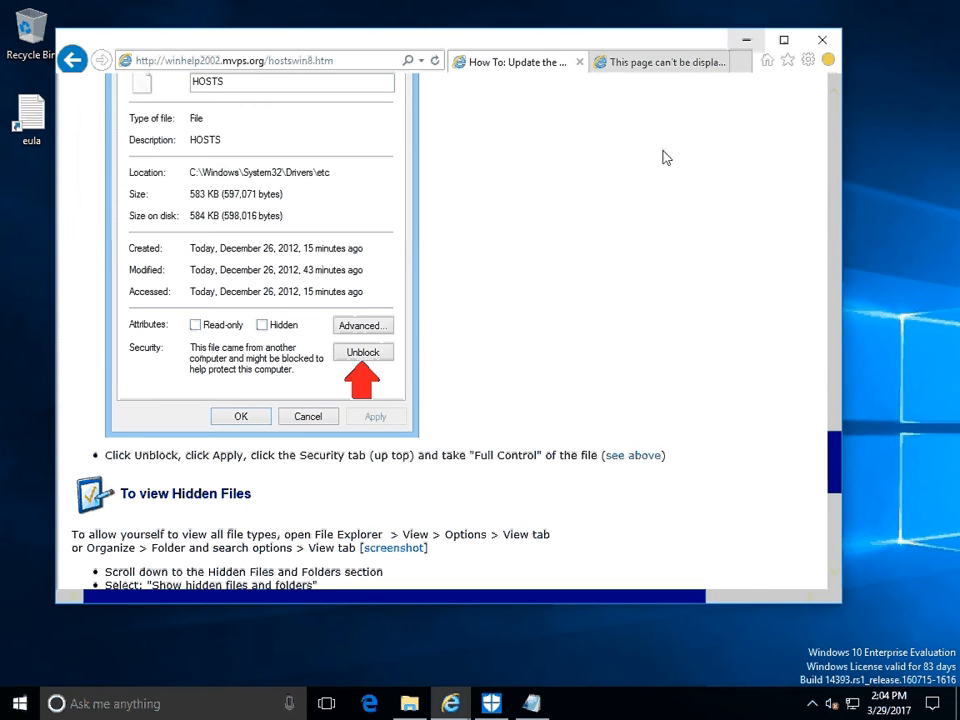
# Switch to the HOSTS file in Notepad and examine its header notes and the first entries under Misc A - Z.
pyautogui.click(531, 703)
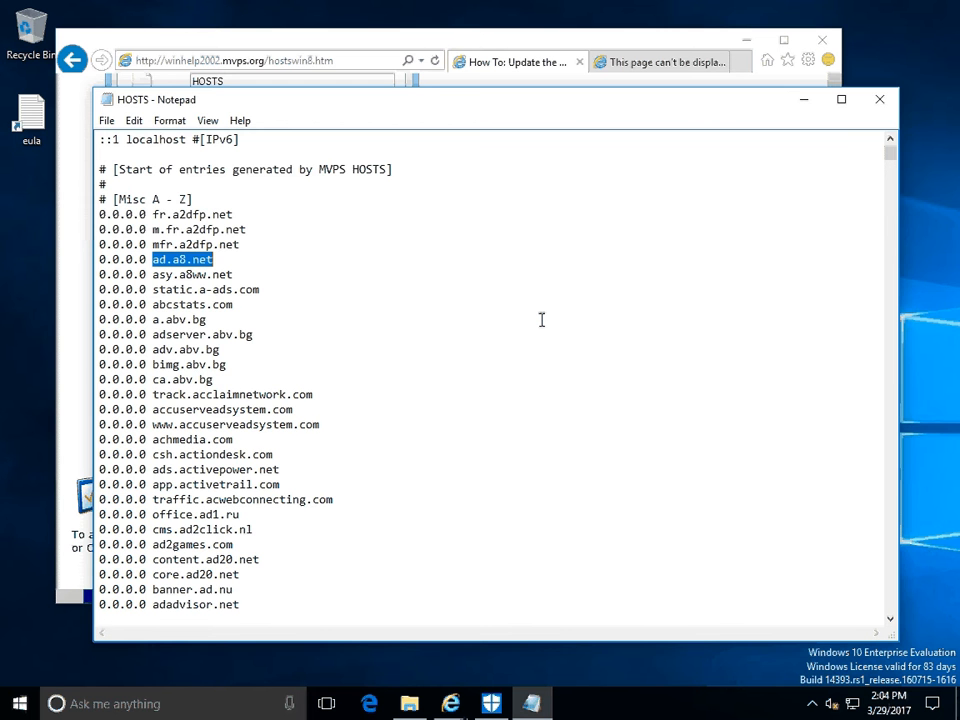
pyautogui.scroll(8, 541, 319)
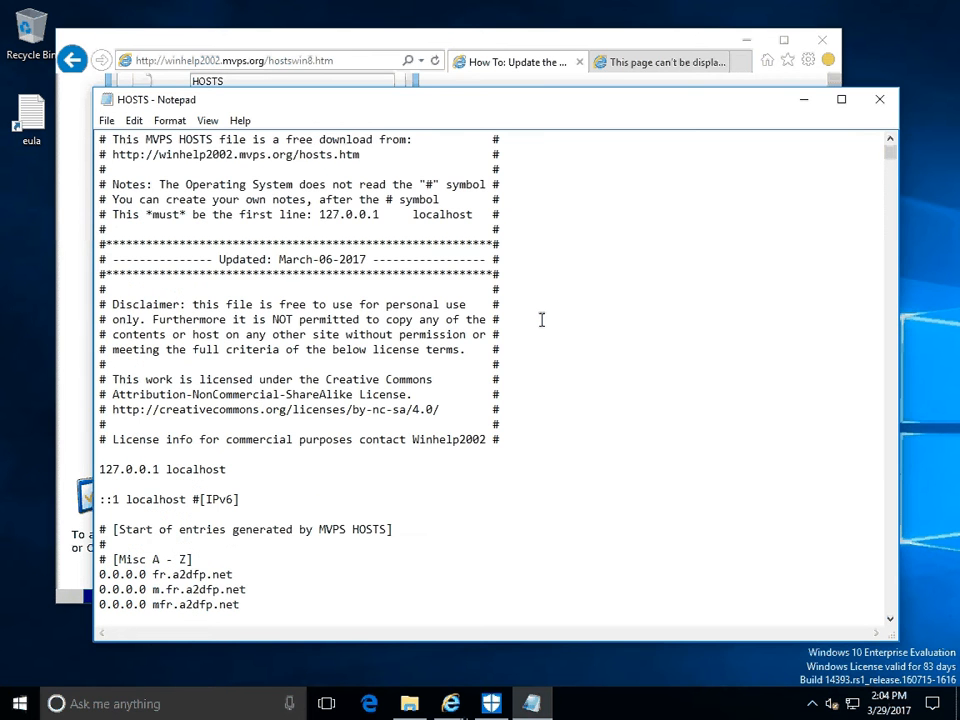
pyautogui.scroll(-8, 541, 319)
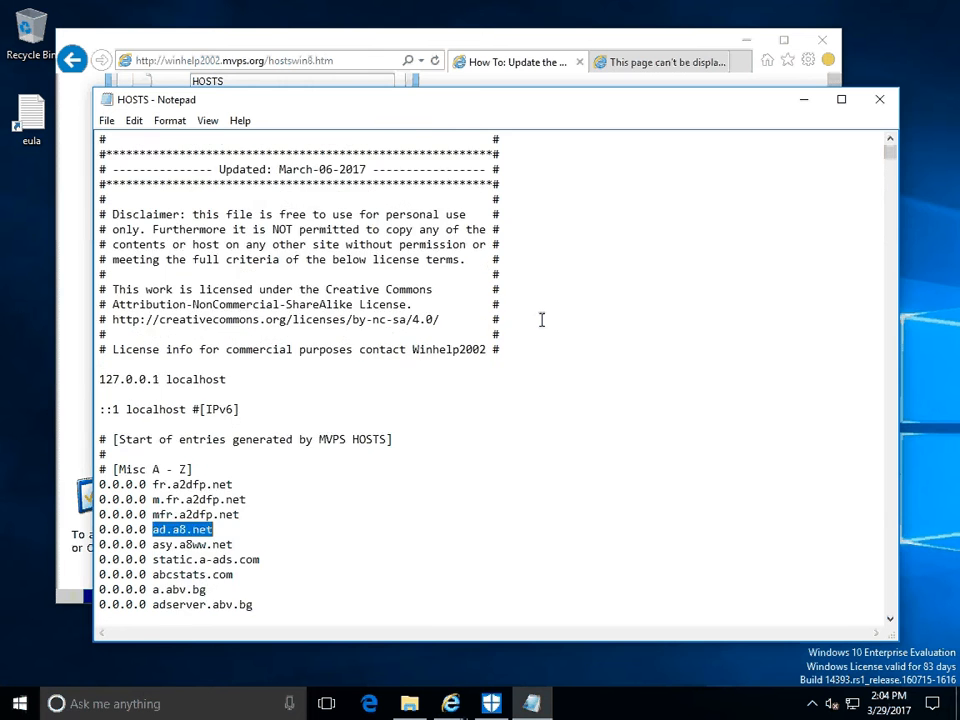
pyautogui.scroll(-1, 541, 319)
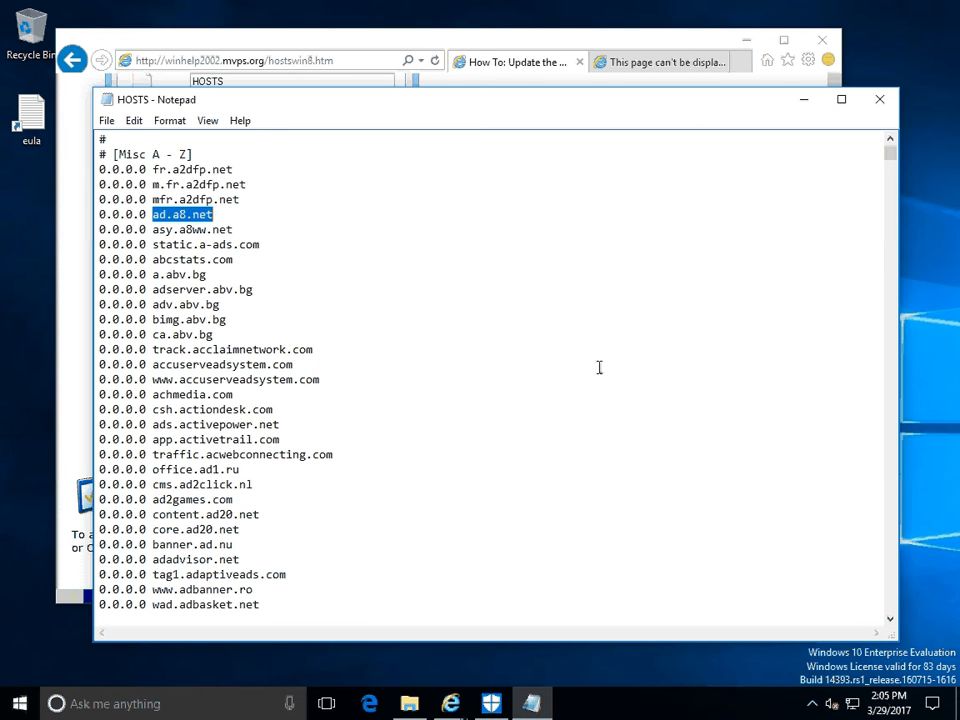
pyautogui.scroll(-7, 598, 366)
pyautogui.scroll(-6, 599, 367)
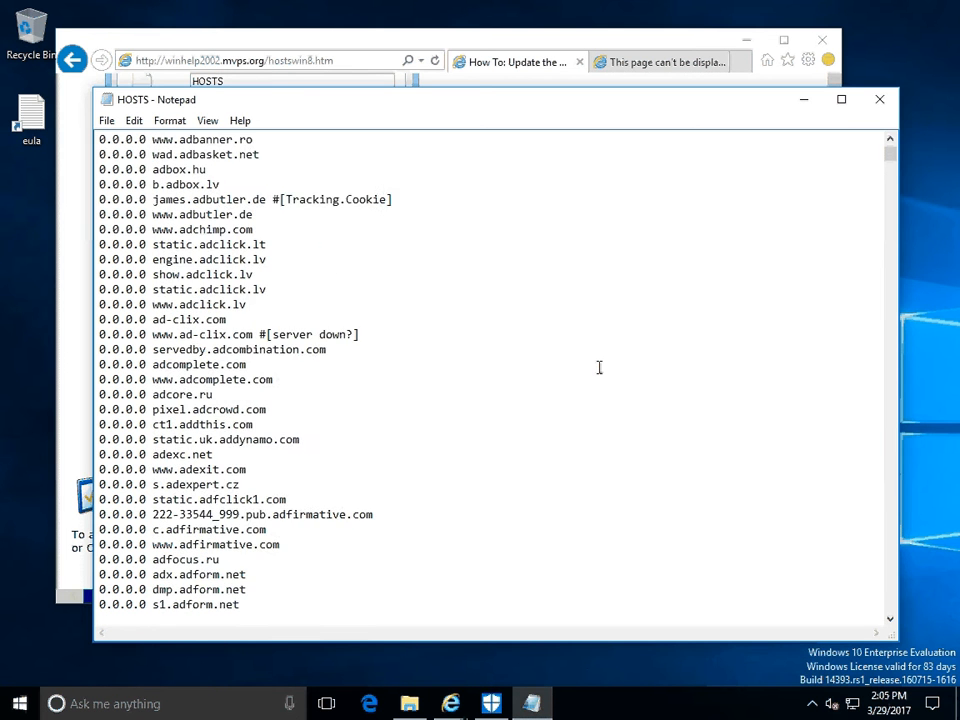
pyautogui.scroll(-18, 599, 367)
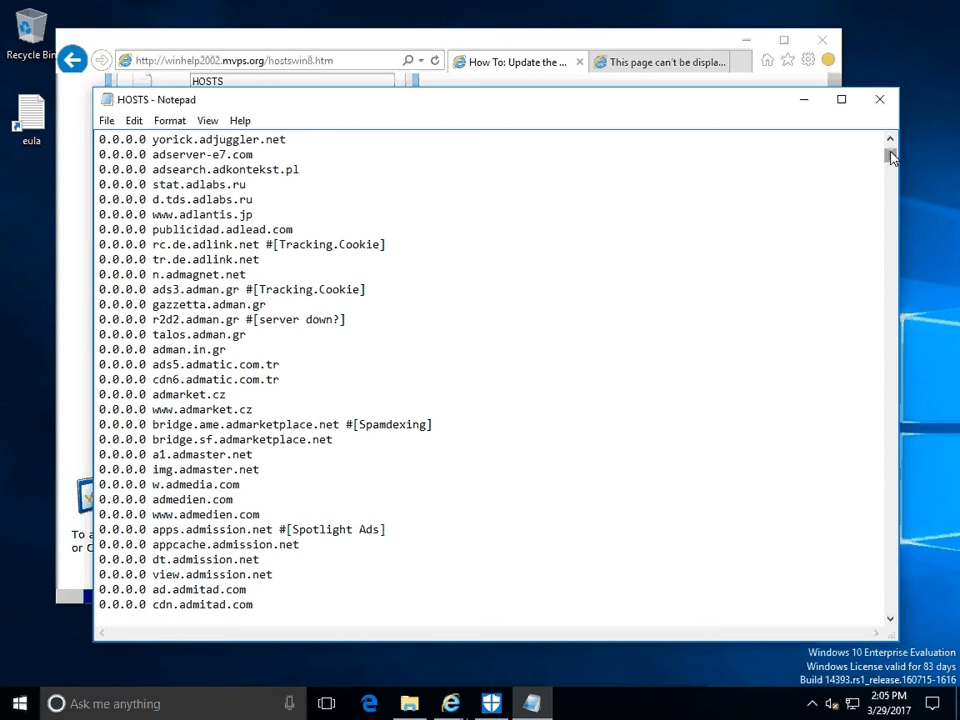
# Examine the Google / DoubleClick entries around the middle of the HOSTS file, and minimize its window.
pyautogui.moveTo(891, 157); pyautogui.dragTo(847, 357)
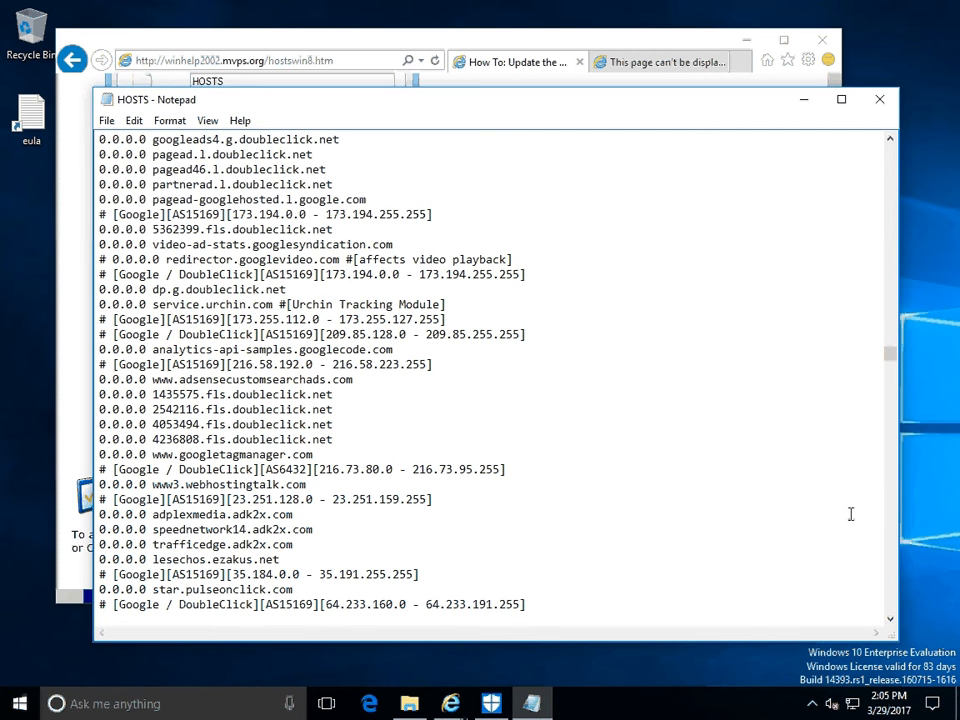
pyautogui.click(892, 592)
pyautogui.click(892, 592)
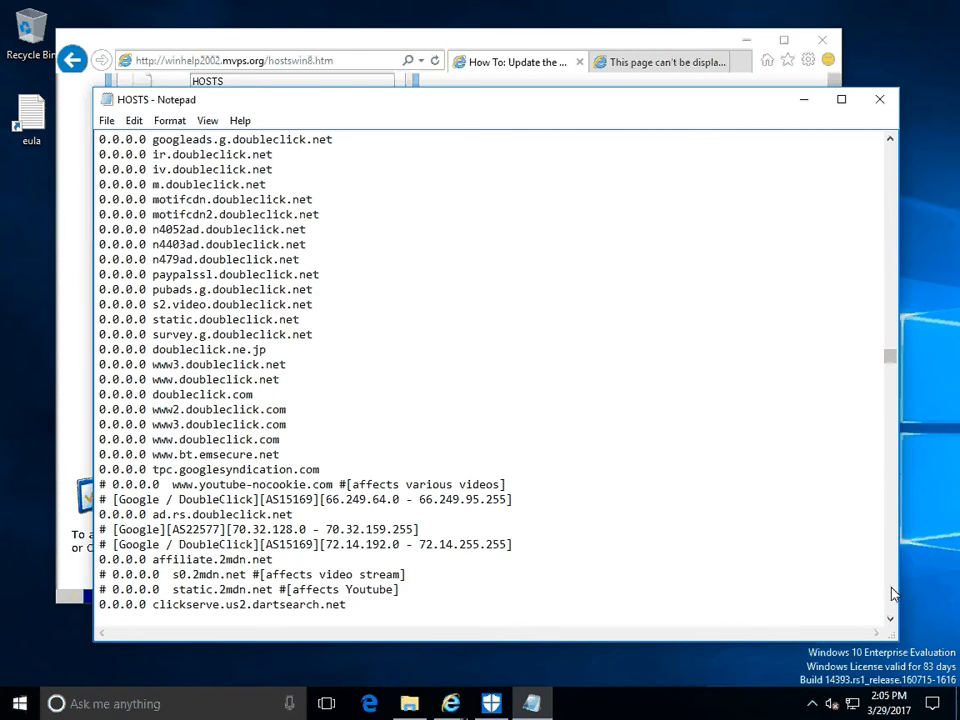
pyautogui.click(892, 592)
pyautogui.click(892, 593)
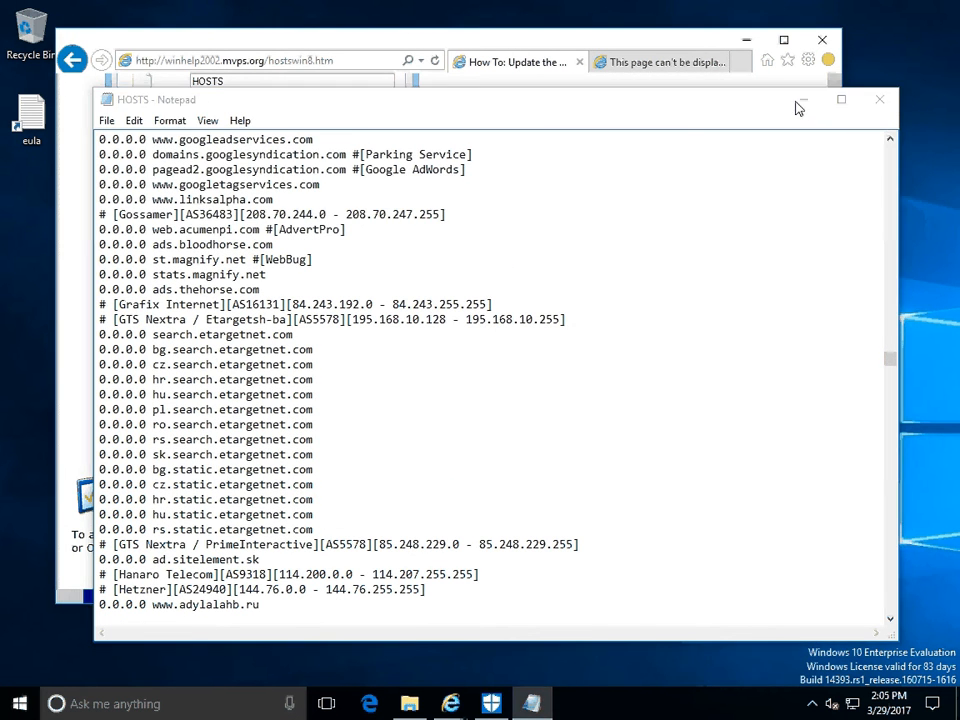
pyautogui.click(800, 107)
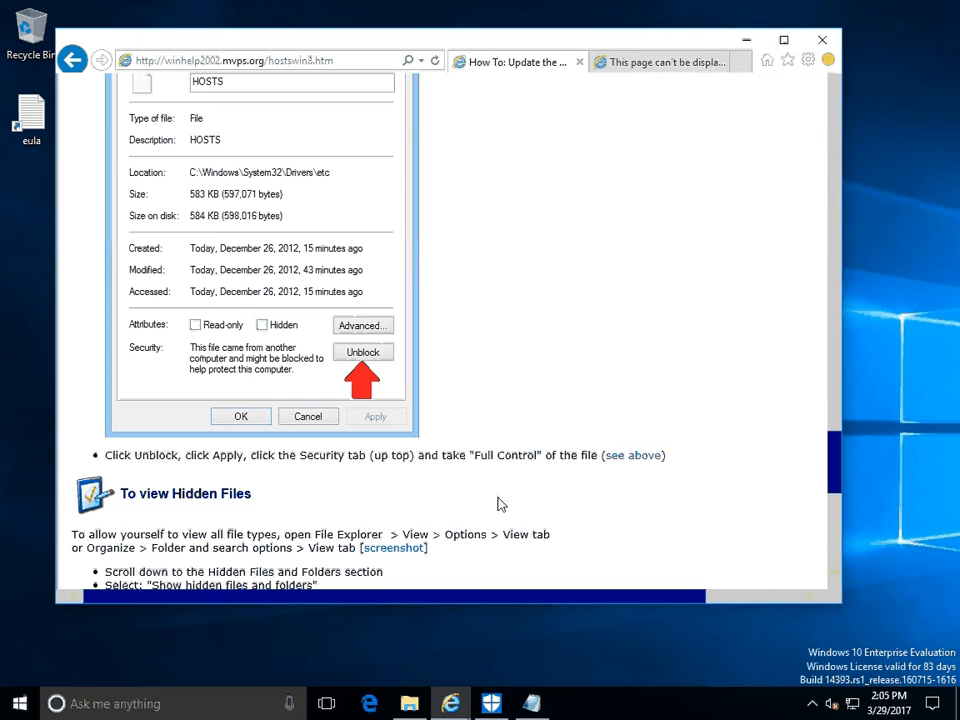
# Compare the ad.a8.net page in the second Internet Explorer tab with the ad.a8.net entry near the start of the HOSTS file.
pyautogui.click(648, 64)
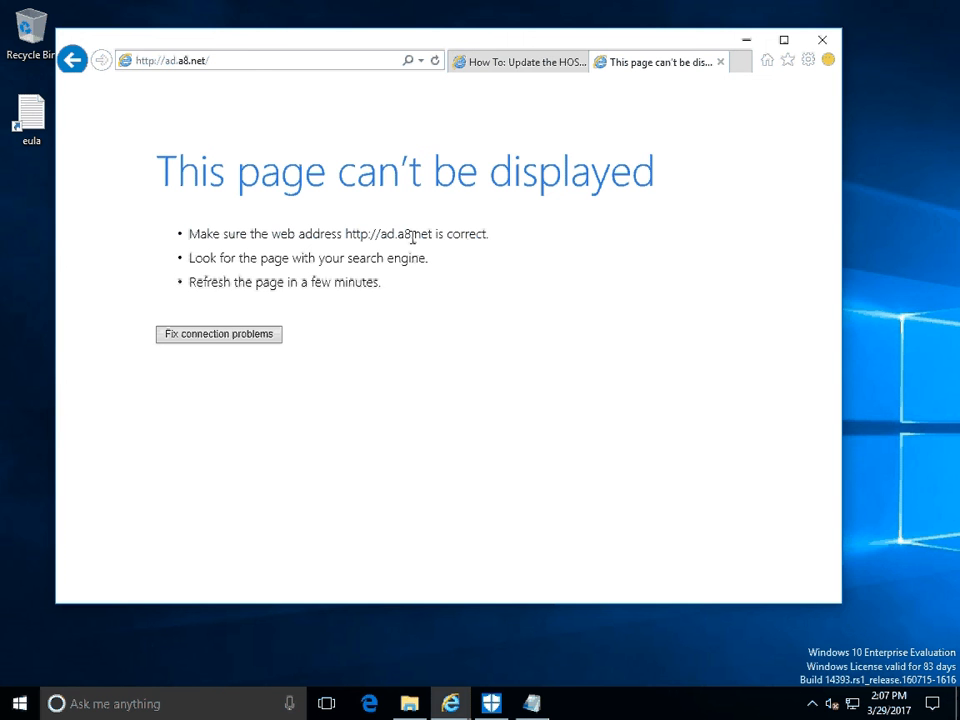
pyautogui.click(531, 703)
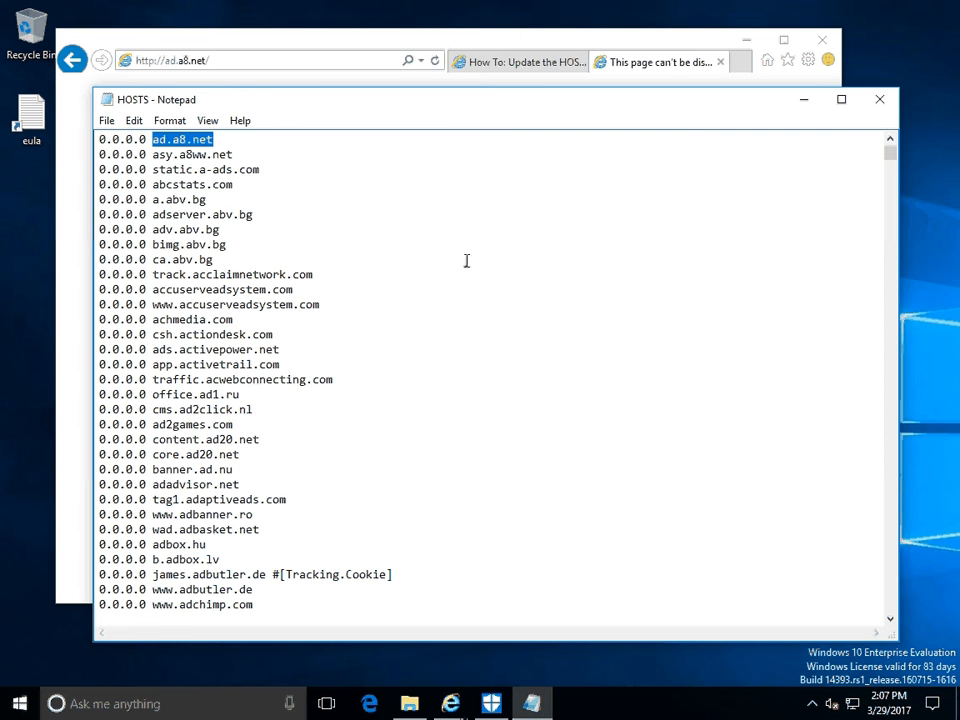
pyautogui.click(891, 139)
pyautogui.click(891, 139)
pyautogui.click(891, 139)
pyautogui.click(891, 140)
pyautogui.click(891, 140)
pyautogui.click(891, 141)
pyautogui.click(890, 142)
pyautogui.scroll(2, 890, 146)
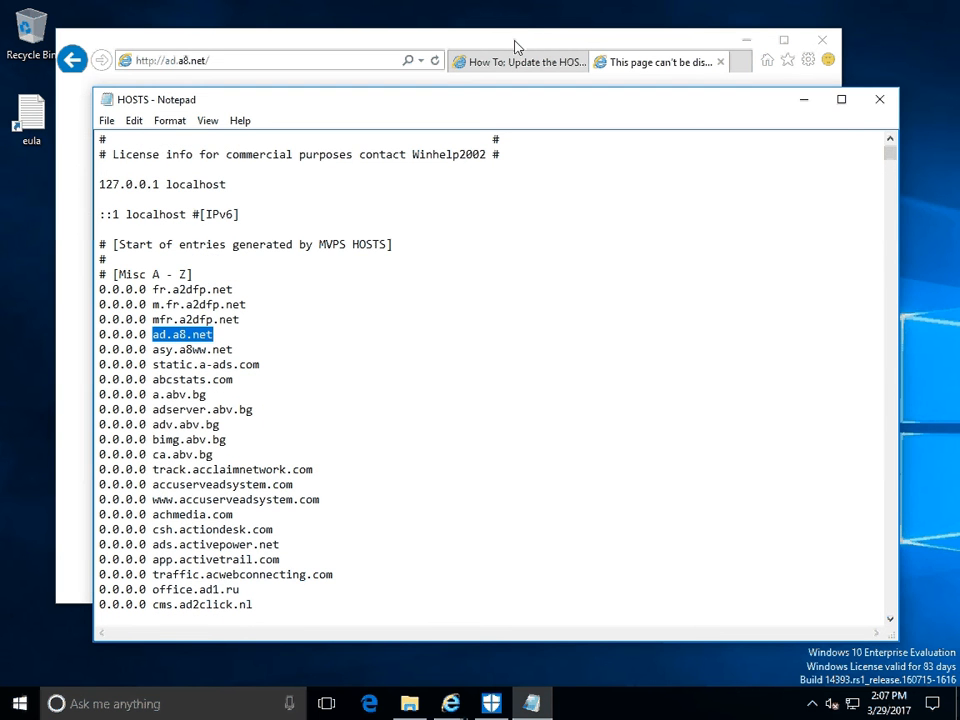
pyautogui.click(514, 42)
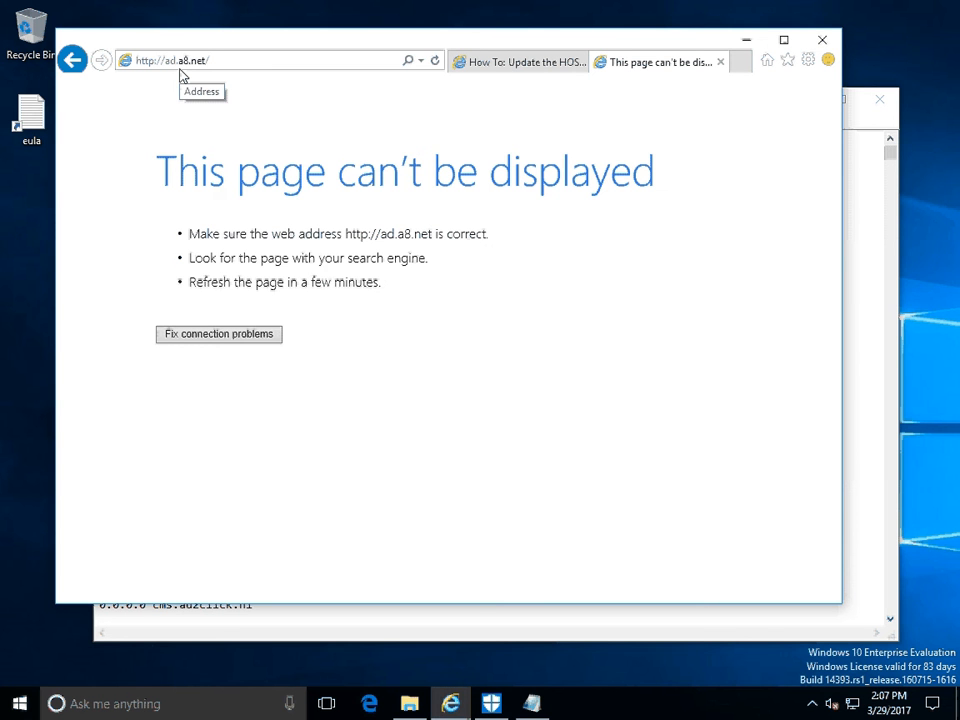
# Return to the HOSTS file in Notepad to review its Misc A - Z entries, and bring the ad.a8.net browser page back to the front.
pyautogui.click(760, 621)
pyautogui.click(598, 414)
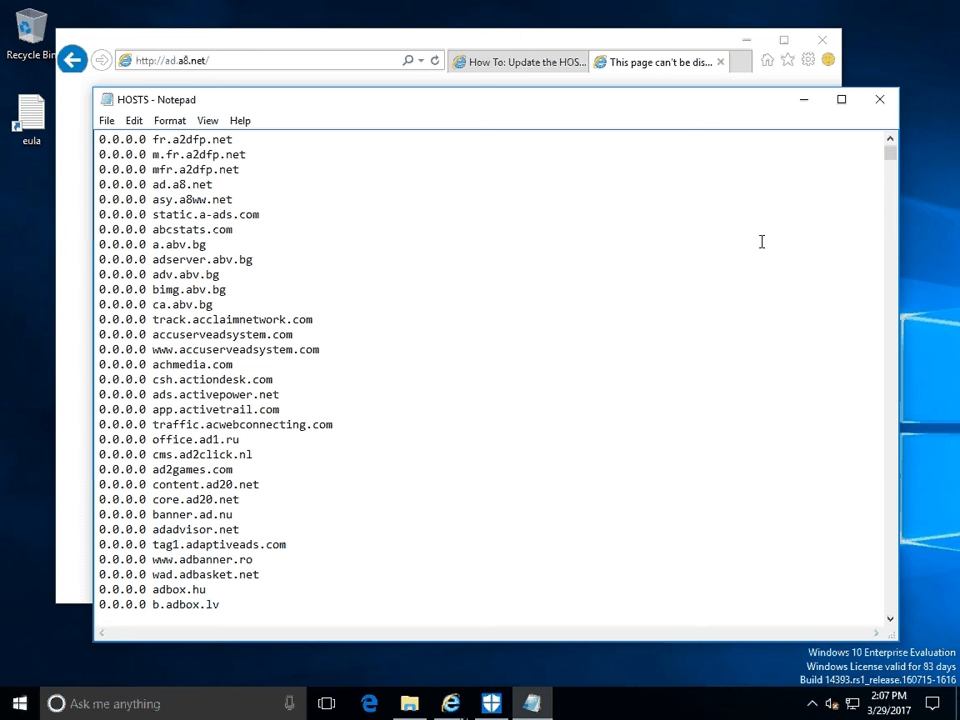
pyautogui.press('Up')
pyautogui.press('Up')
pyautogui.press('Up')
pyautogui.press('Up')
pyautogui.press('Up')
pyautogui.press('Up')
pyautogui.press('Up')
pyautogui.press('Down')
pyautogui.press('Down')
pyautogui.press('Down')
pyautogui.press('Down')
pyautogui.press('Down')
pyautogui.press('Down')
pyautogui.press('Down')
pyautogui.click(514, 41)
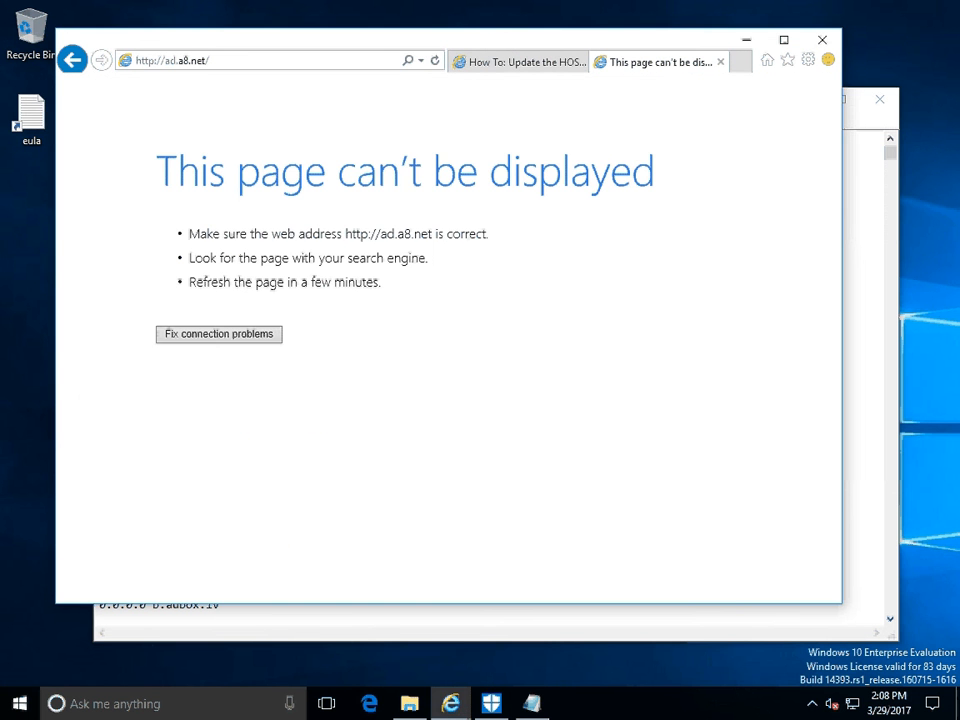